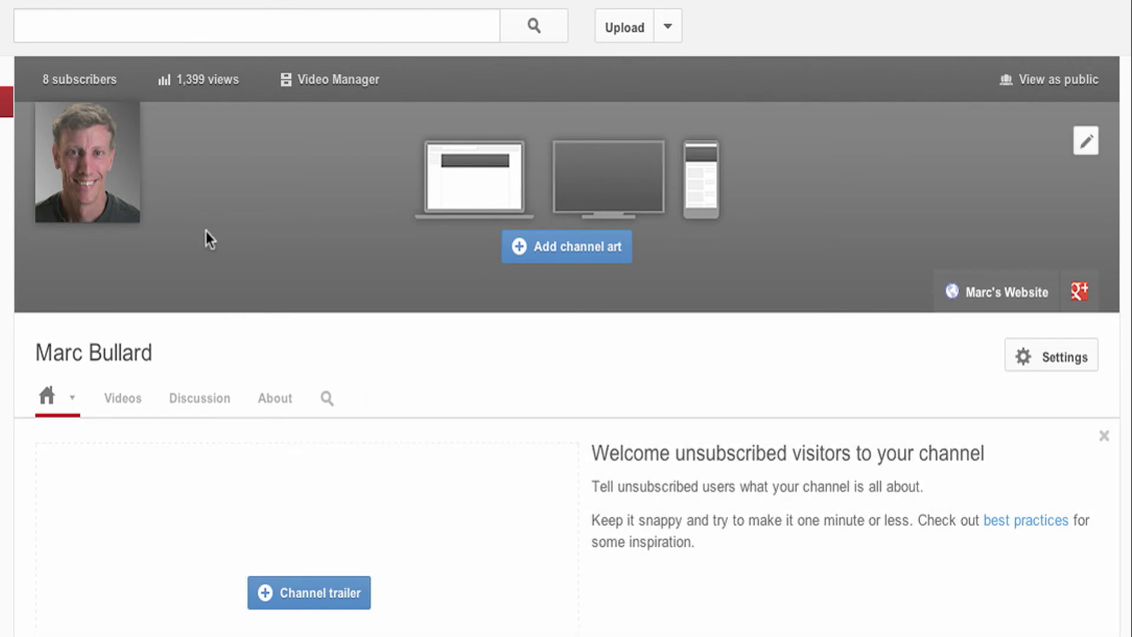
- Look over the home tab layout choices and the trailer view options, including Subscriber view
mouse_move(77, 169)
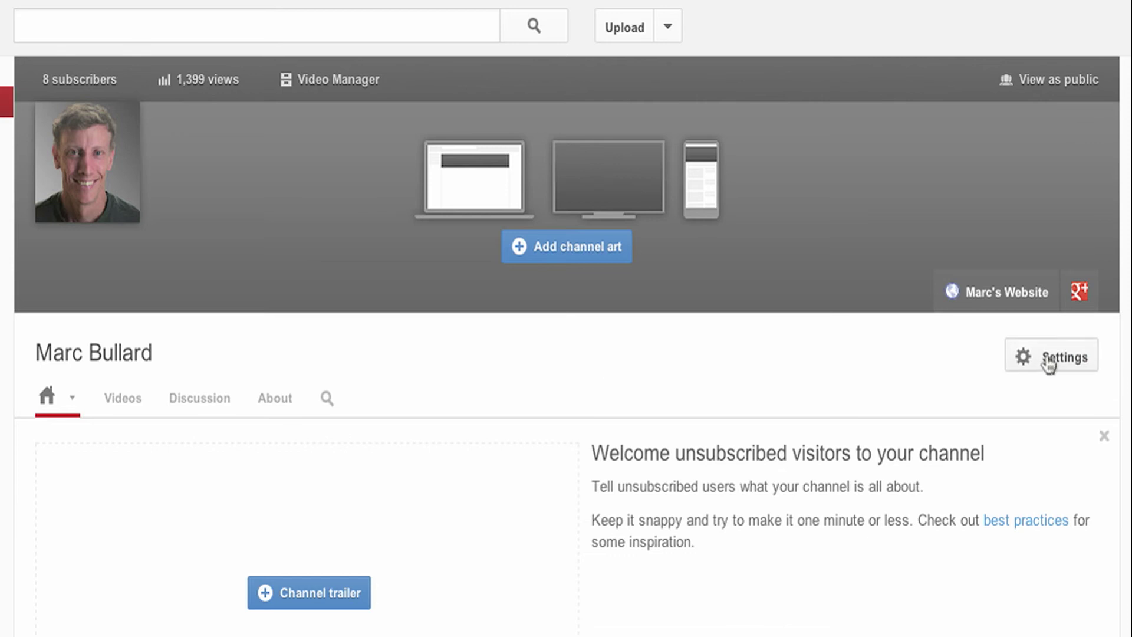
left_click(72, 400)
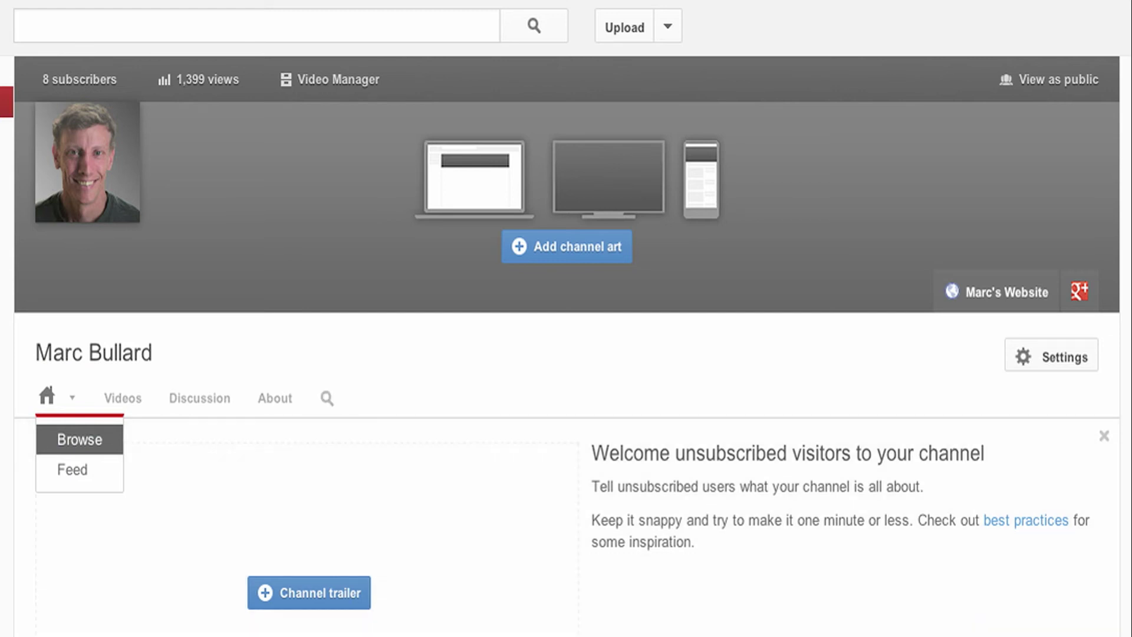
scroll(1125, 212, "down", 2)
scroll(284, 286, "down", 3)
mouse_move(285, 286)
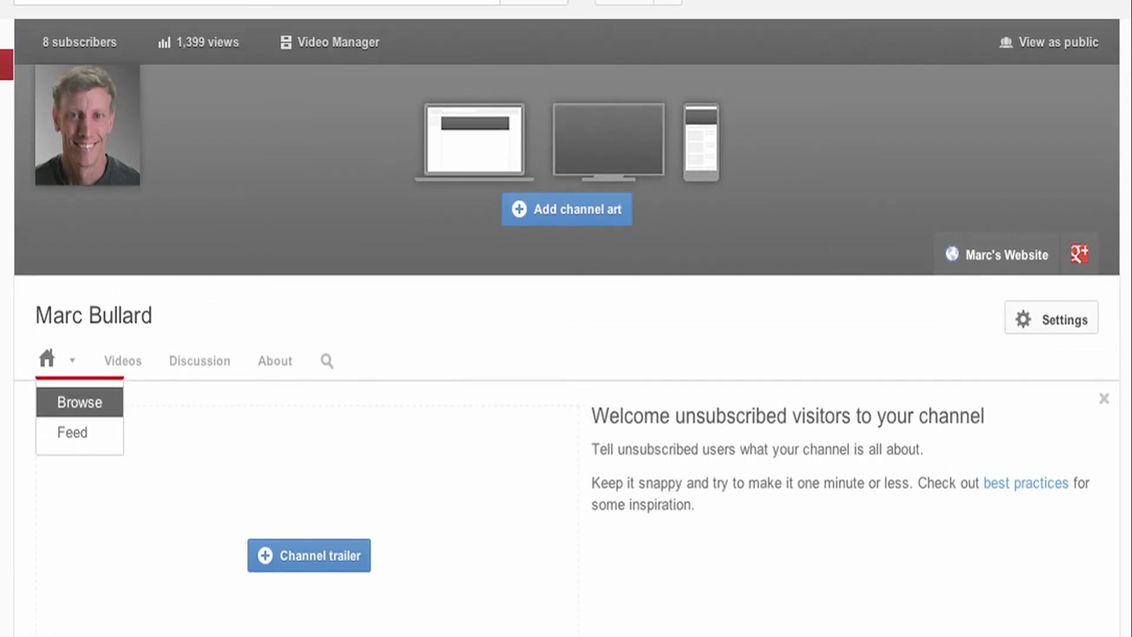
mouse_move(1043, 267)
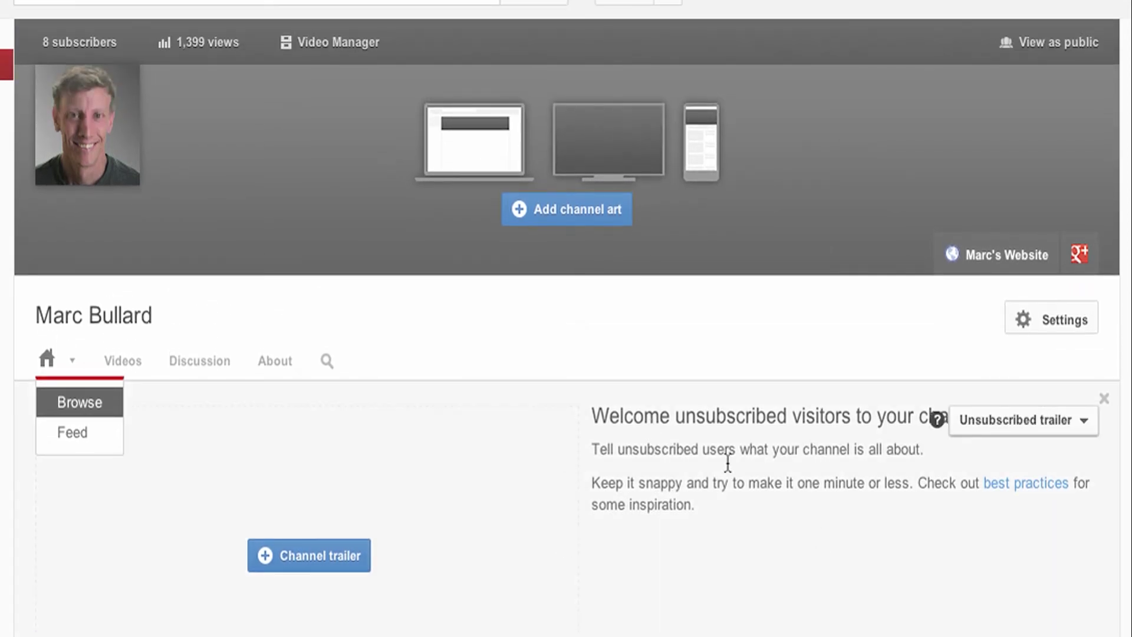
left_click(1084, 421)
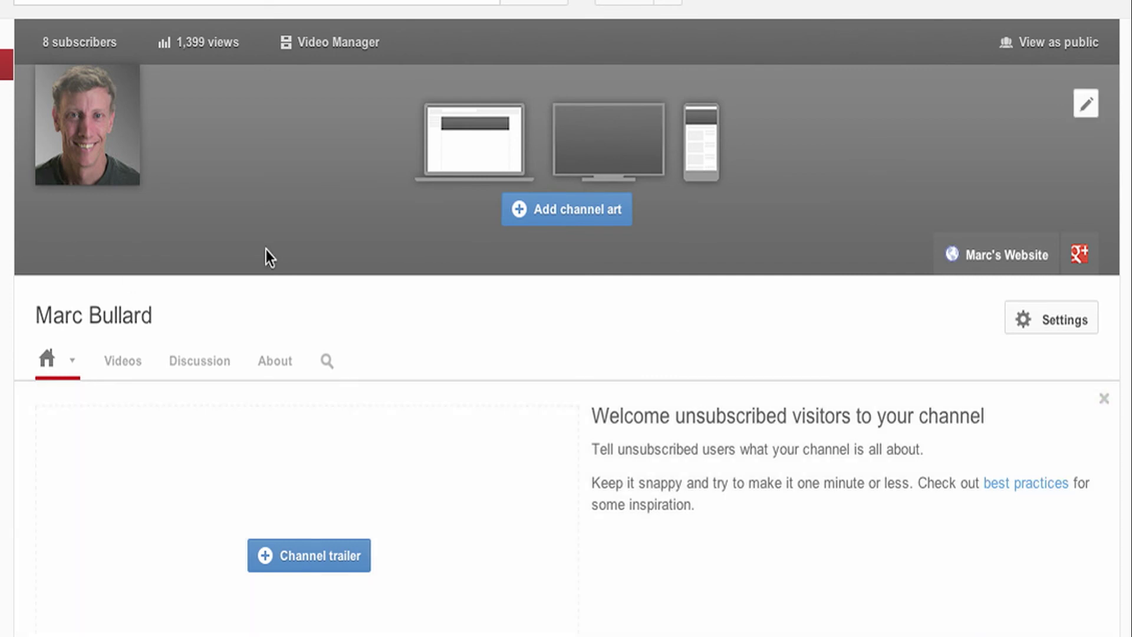
- Upload NewChannelGraphic.jpg from the YouTubeMarketingMastery folder, sorted by Date Modified, as channel art
left_click(577, 215)
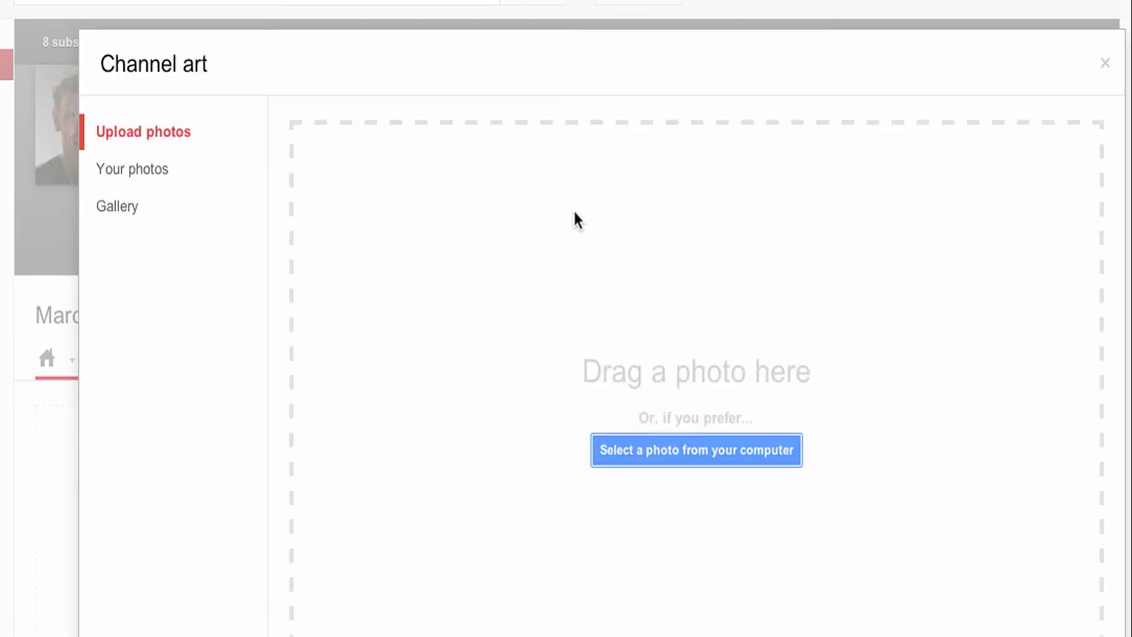
left_click(705, 452)
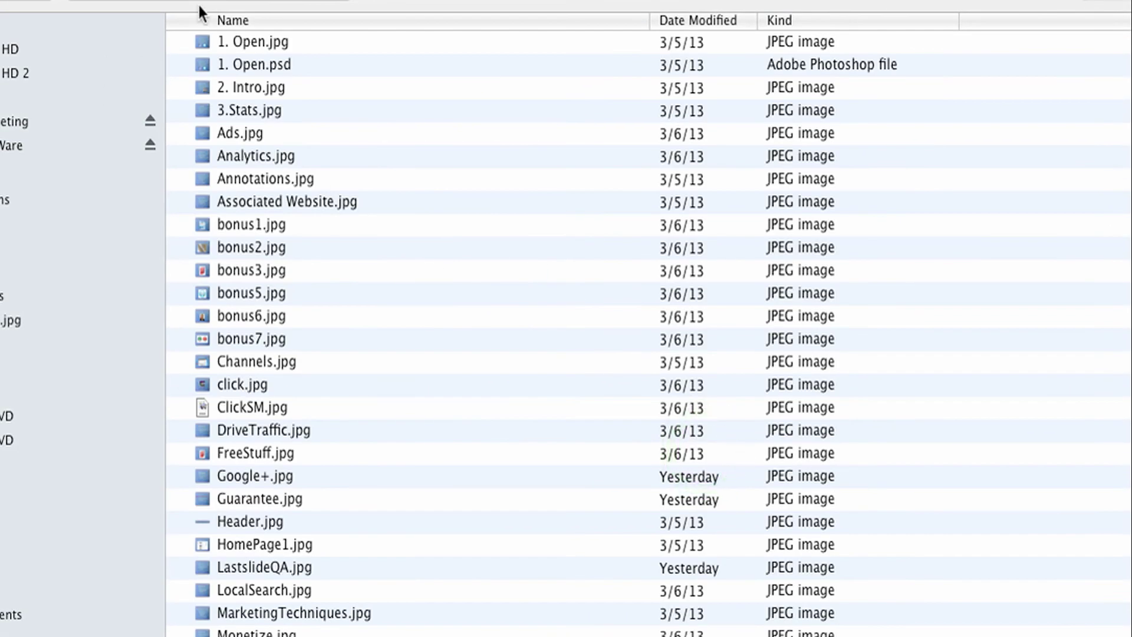
left_click(199, 4)
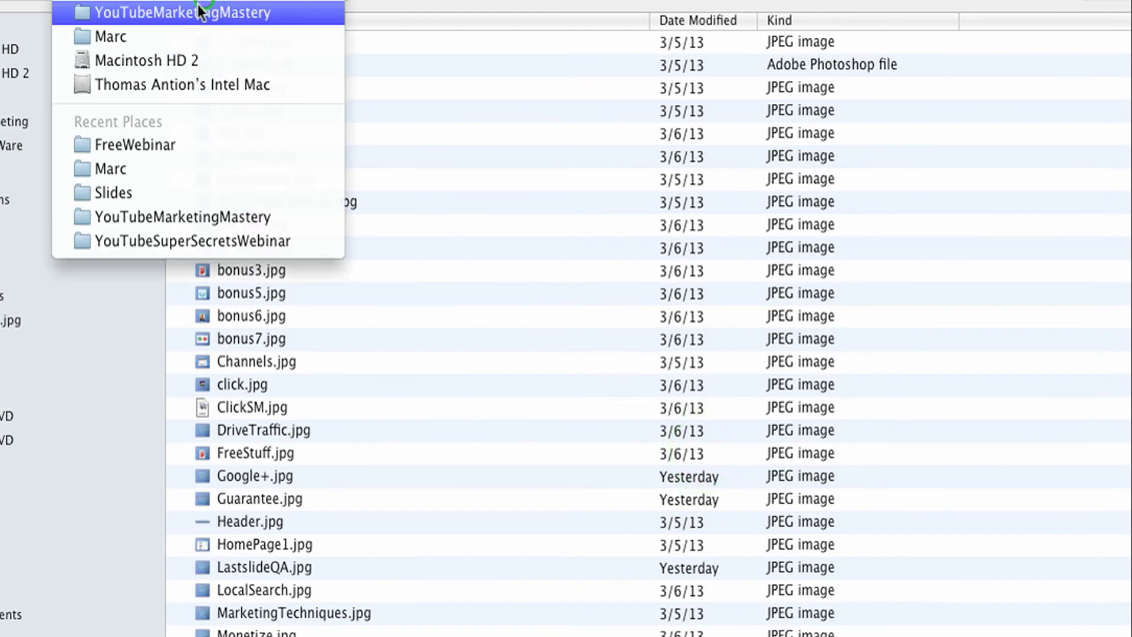
left_click(190, 17)
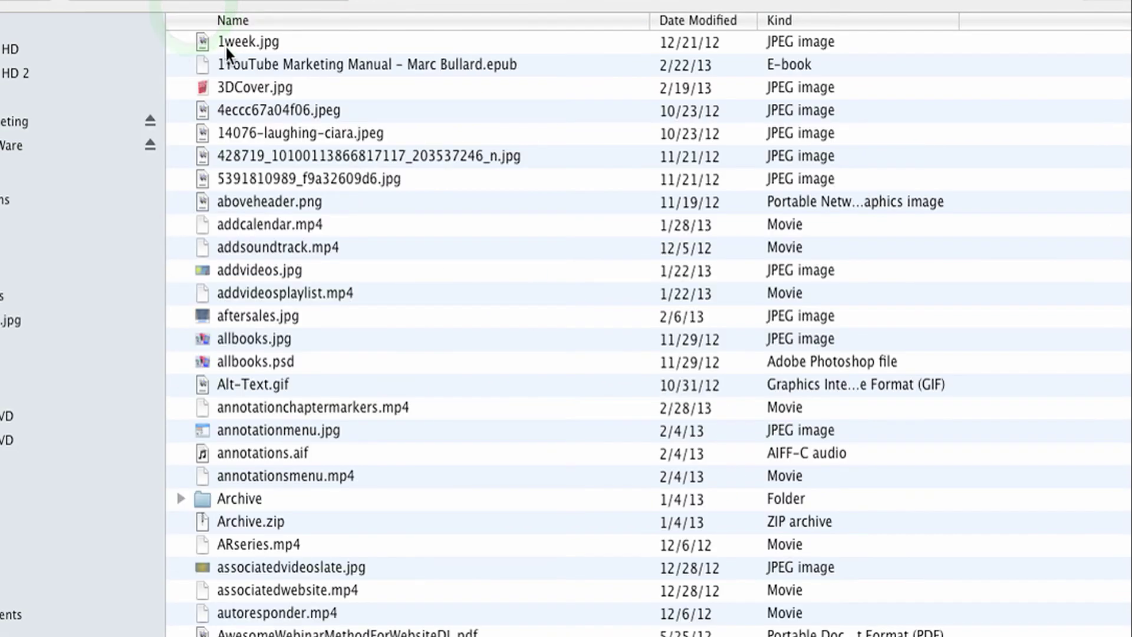
left_click(719, 22)
left_click(302, 41)
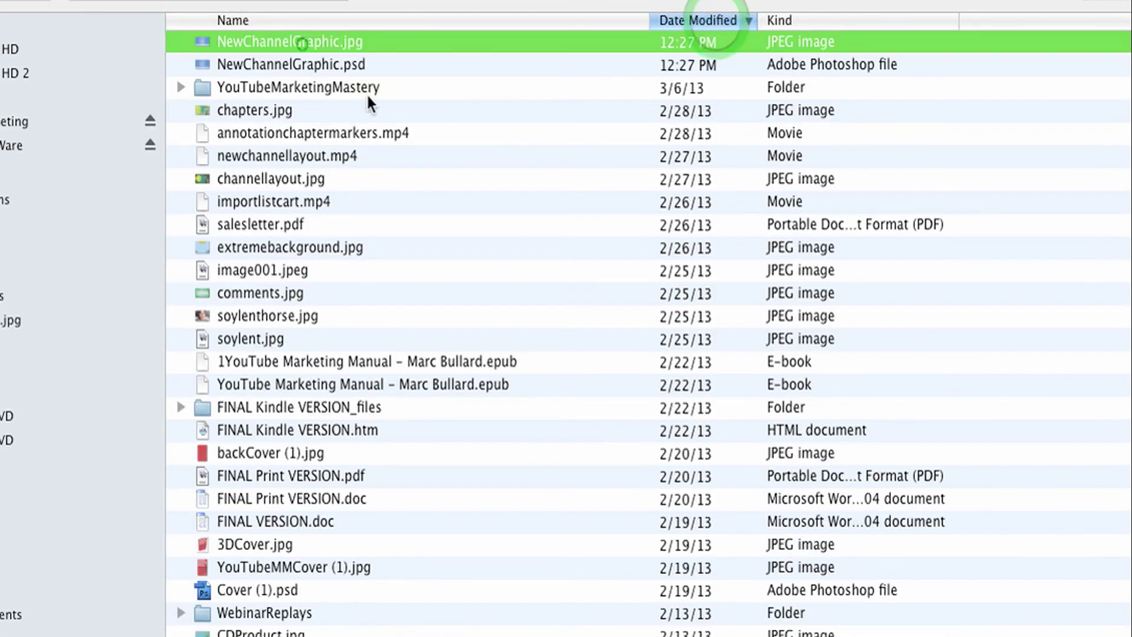
double_click(302, 41)
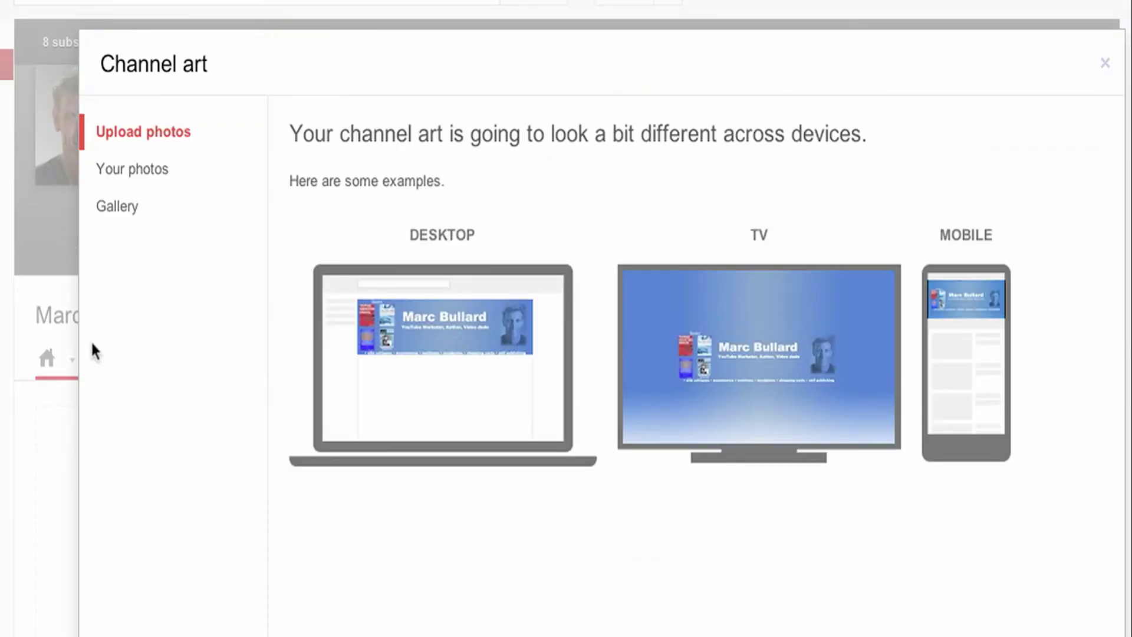
- Confirm the blue NewChannelGraphic image in the Channel art dialog with Select
left_click(492, 392)
scroll(383, 487, "down", 4)
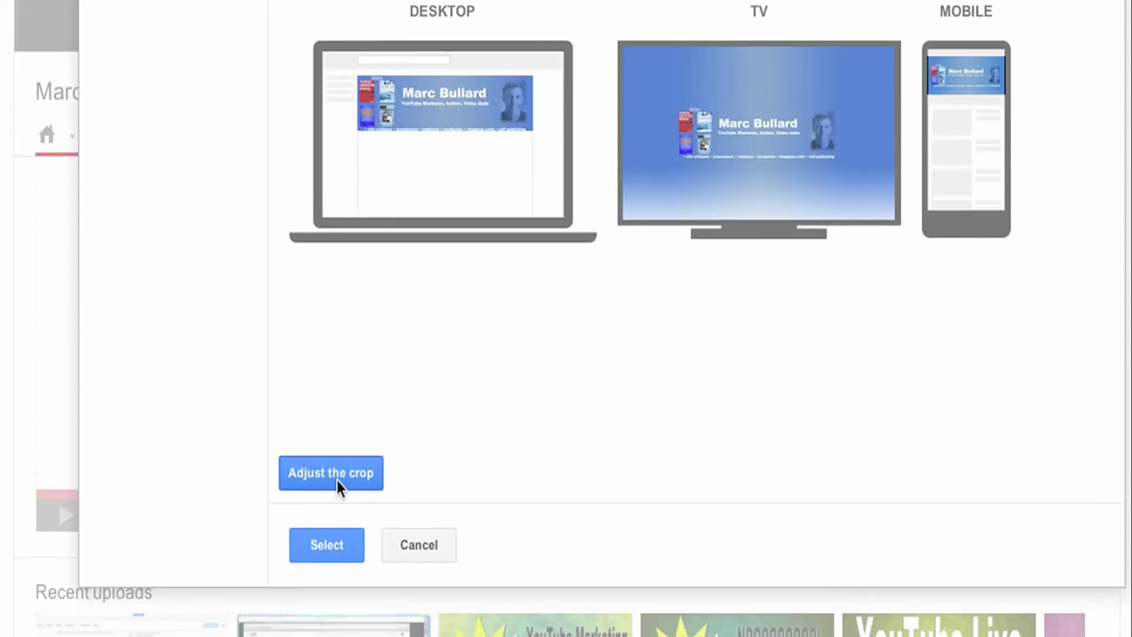
left_click(324, 544)
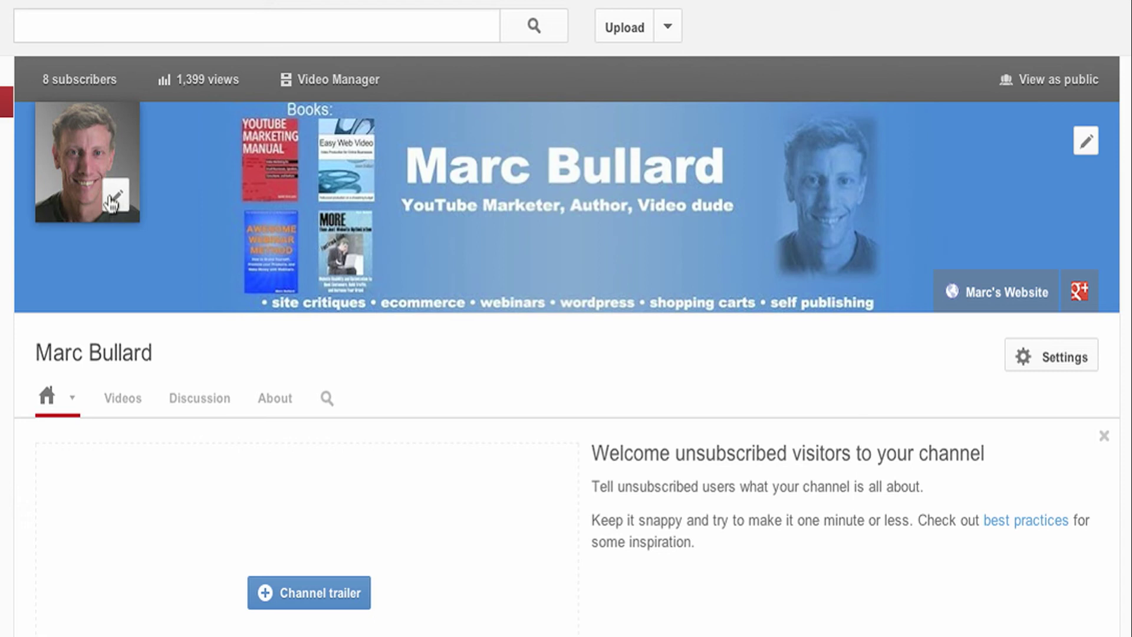
- Preview the channel as the public sees it, then choose Edit links from the banner's pencil menu
left_click(1086, 143)
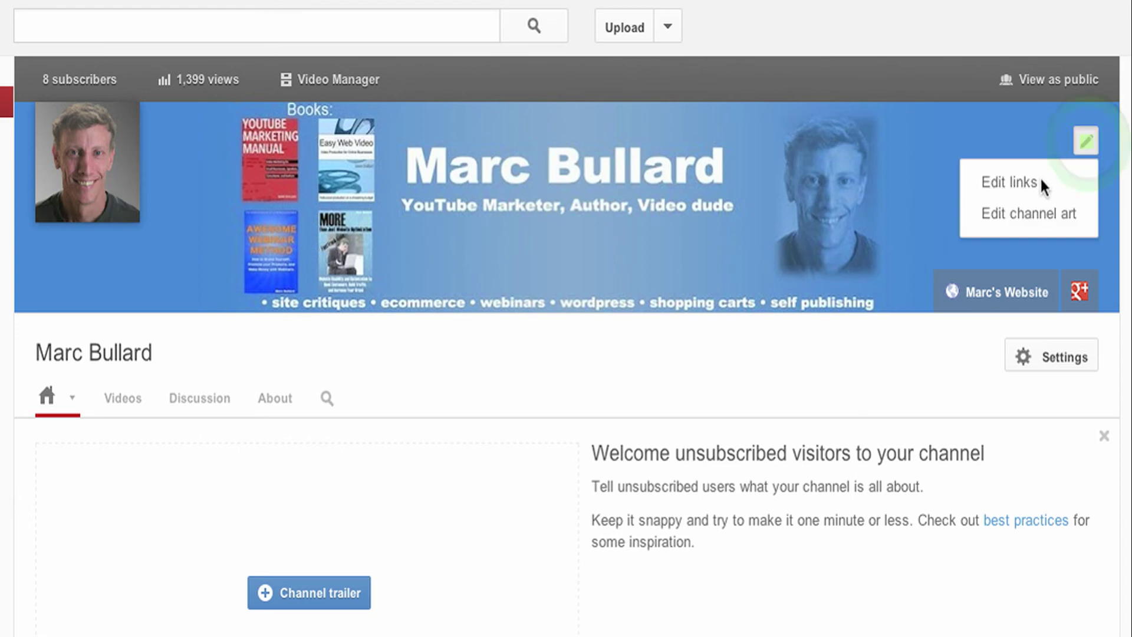
left_click(523, 382)
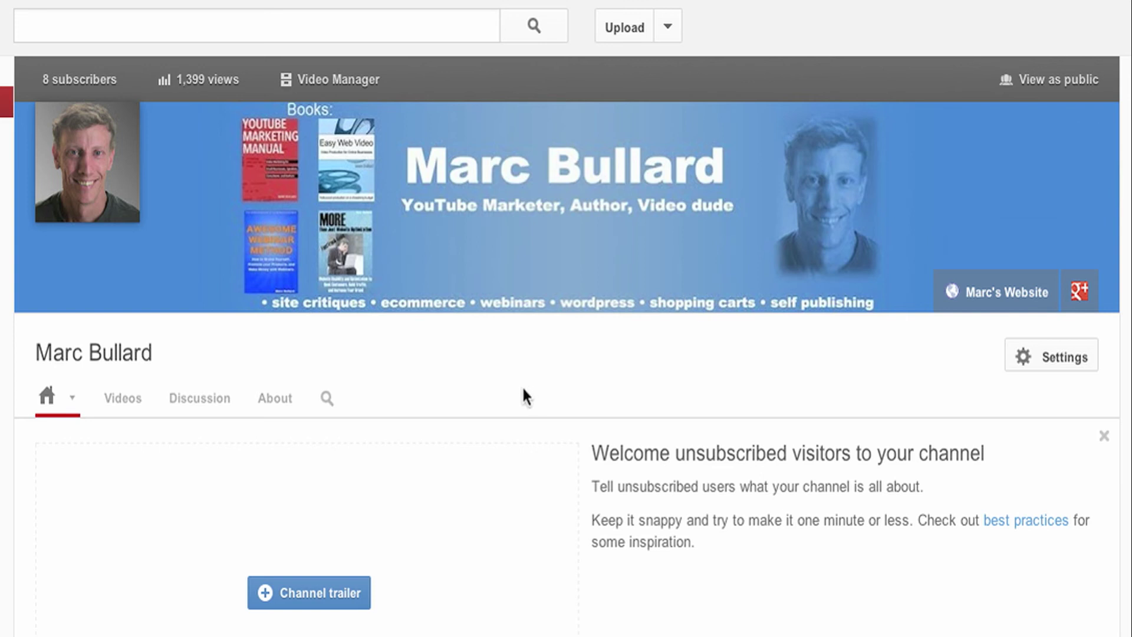
left_click(1059, 80)
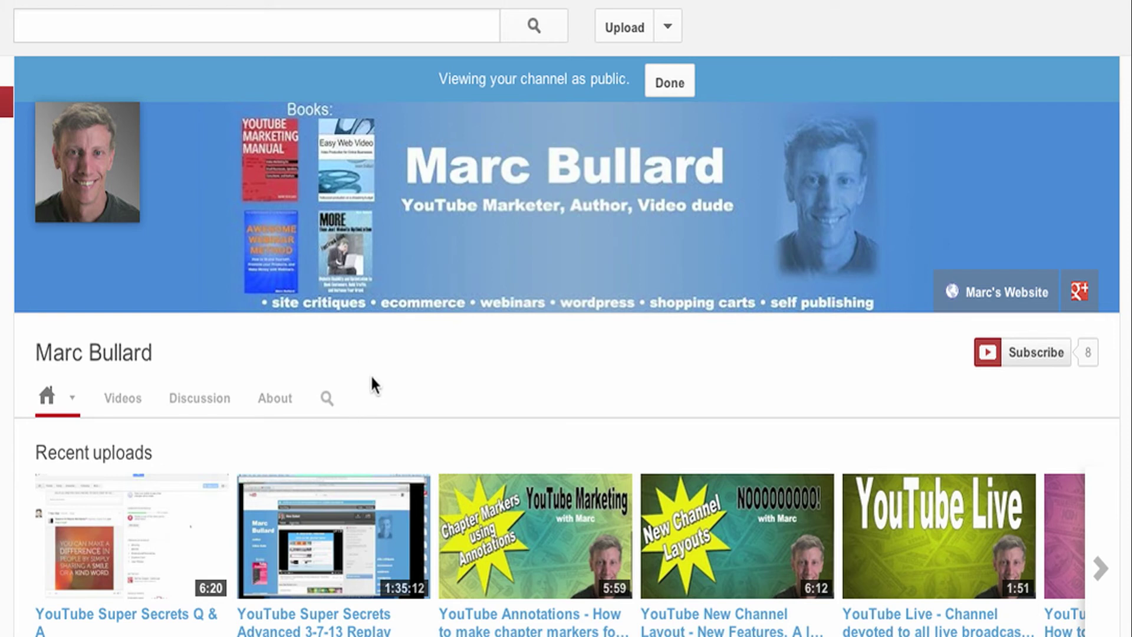
left_click(672, 81)
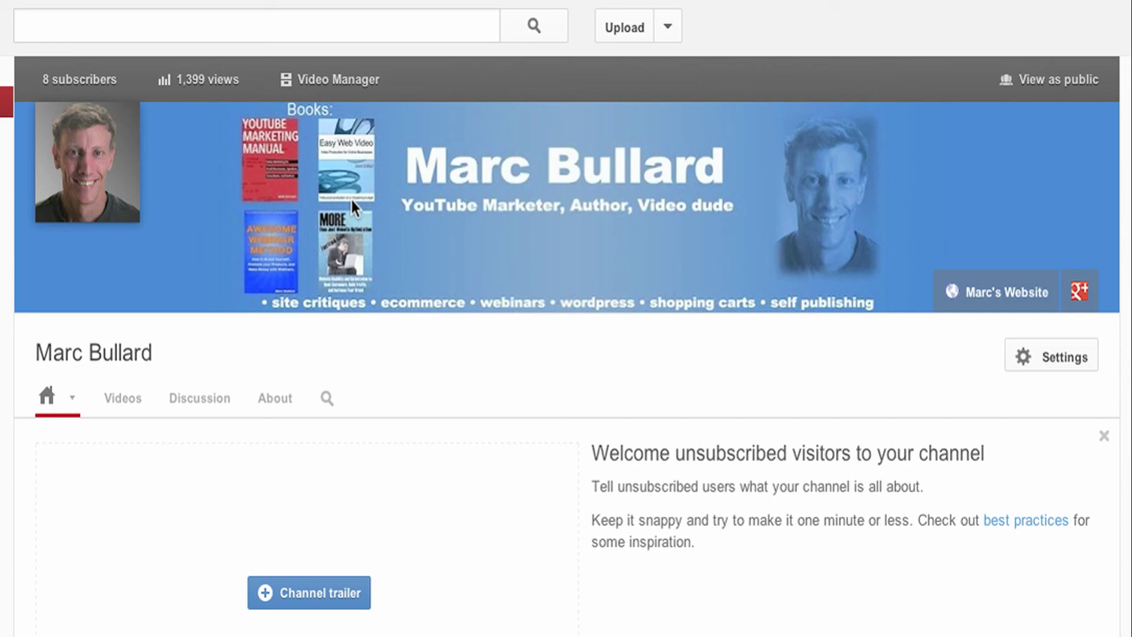
left_click(1086, 141)
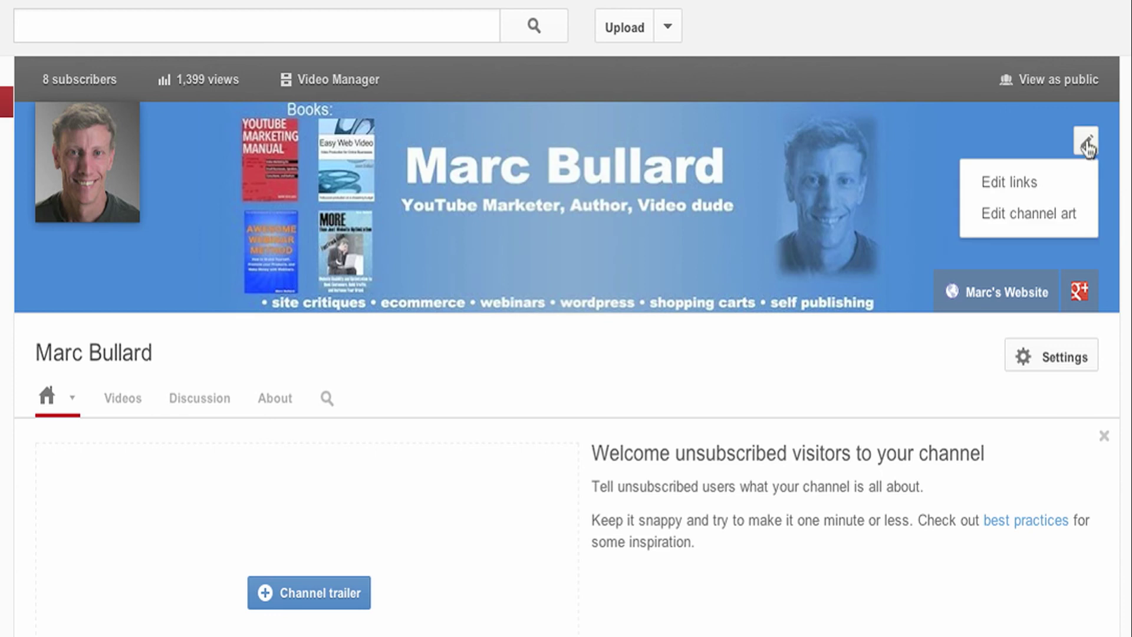
left_click(1015, 185)
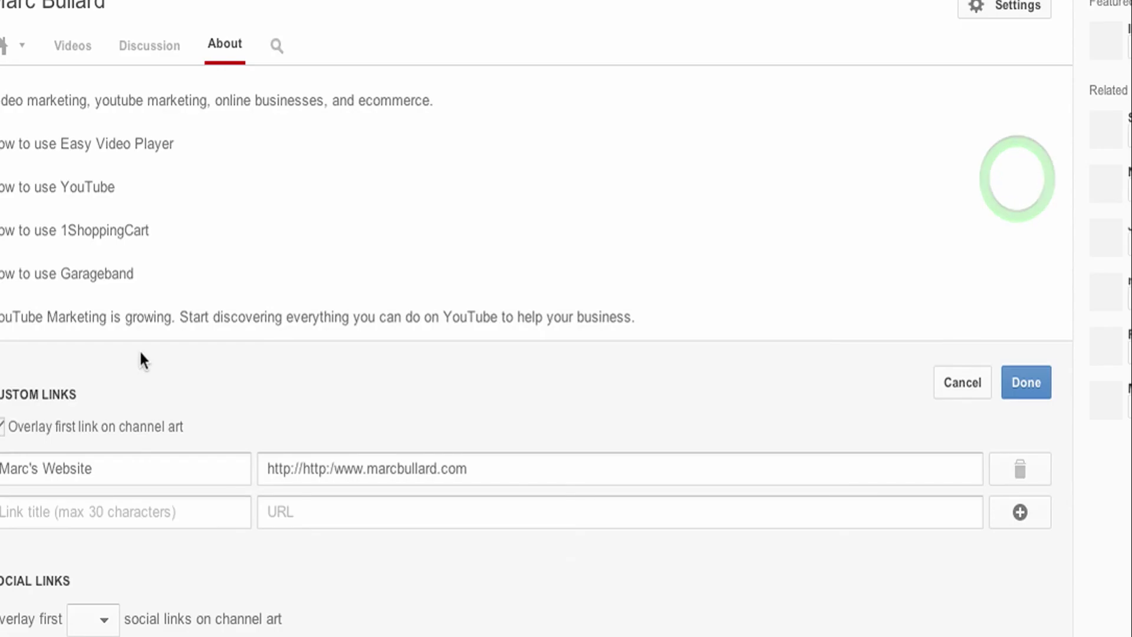
- Start a new custom link title and keep 4 social links overlaid on the banner
scroll(1081, 106, "down", 2)
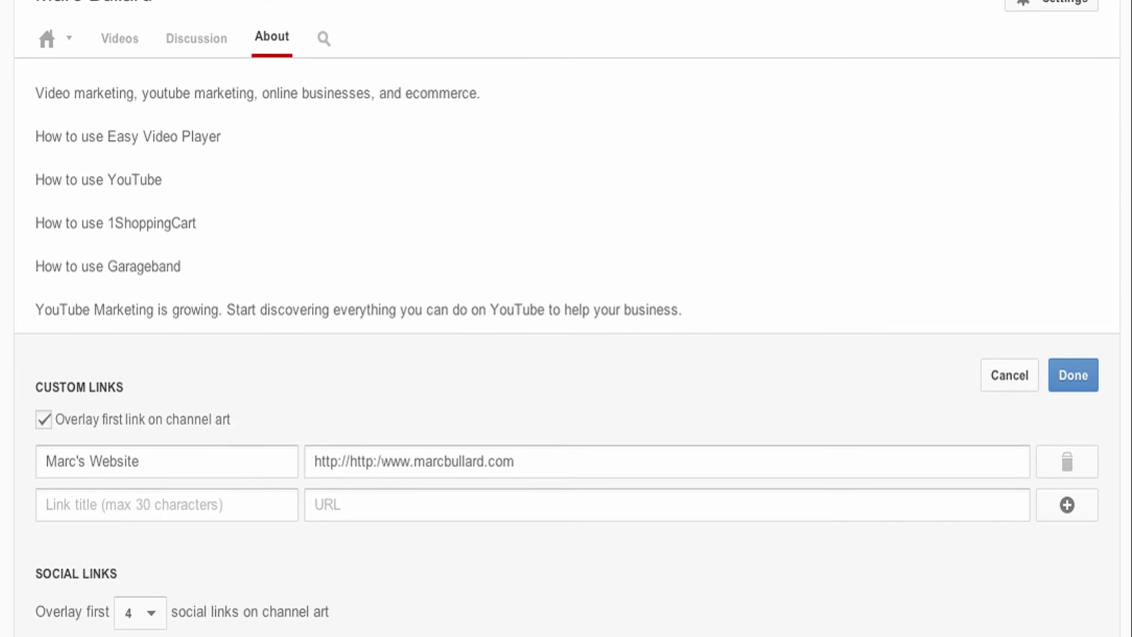
scroll(965, 215, "down", 2)
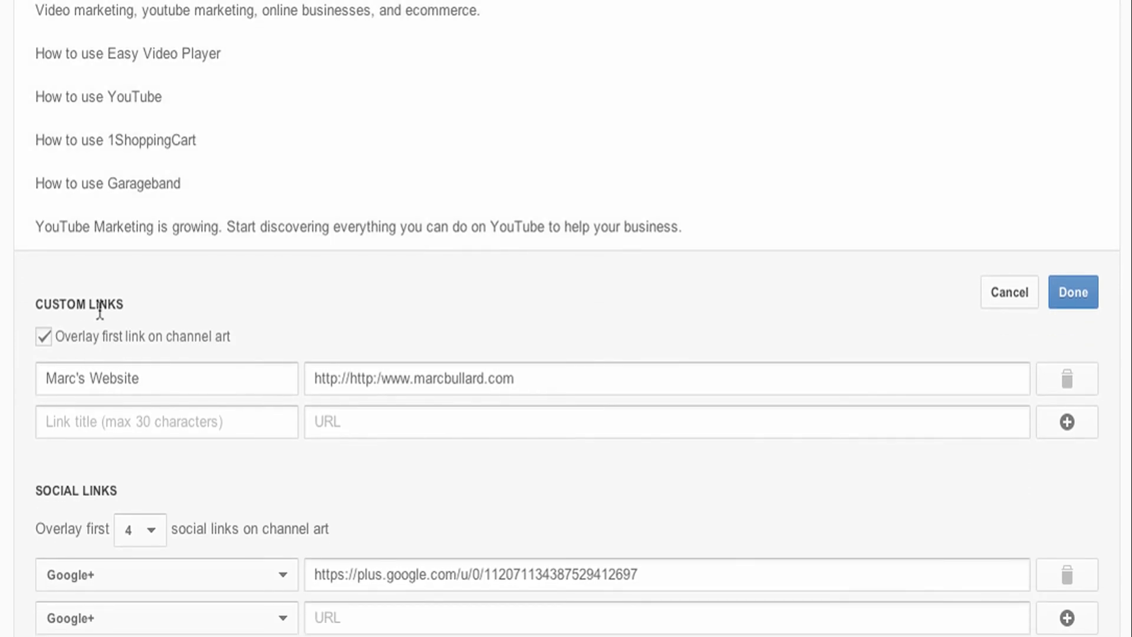
left_click(107, 425)
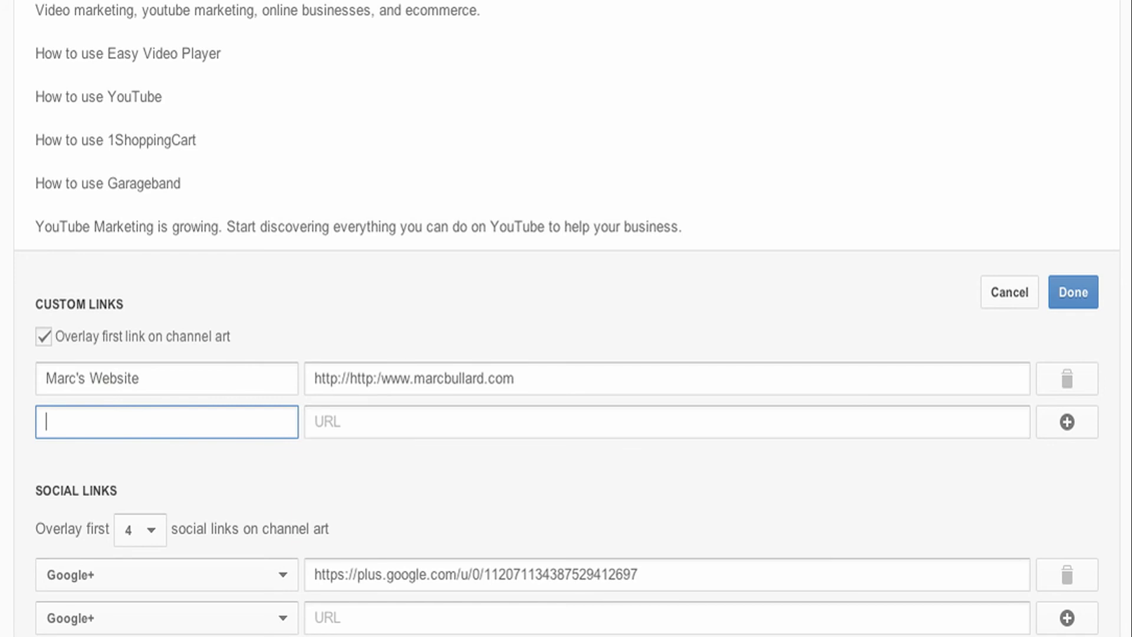
scroll(566, 318, "down", 3)
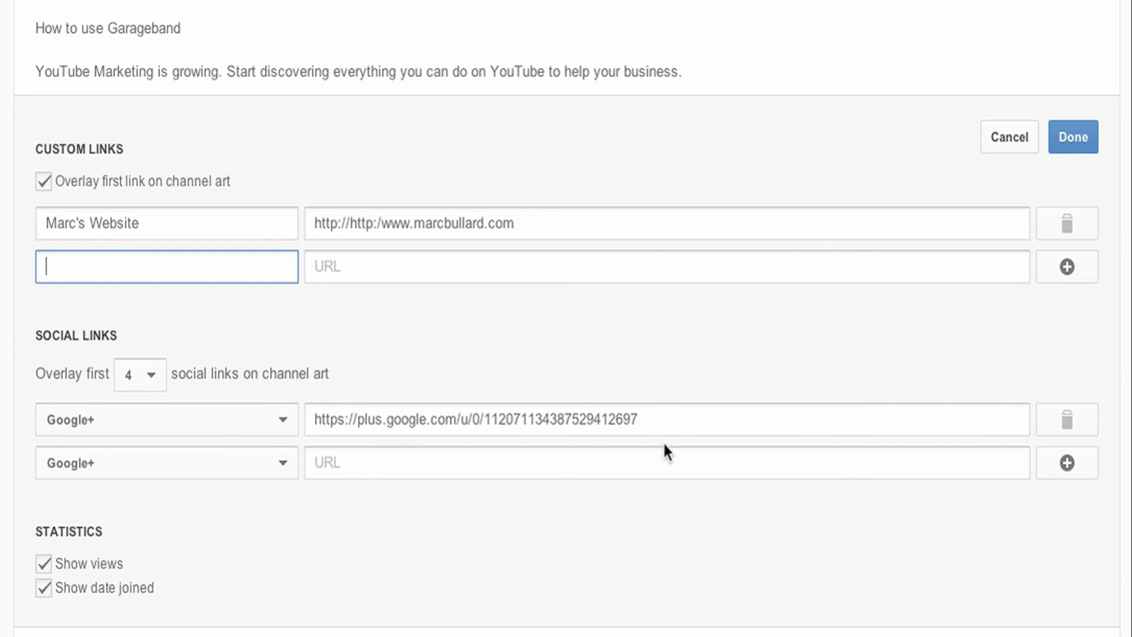
left_click(142, 375)
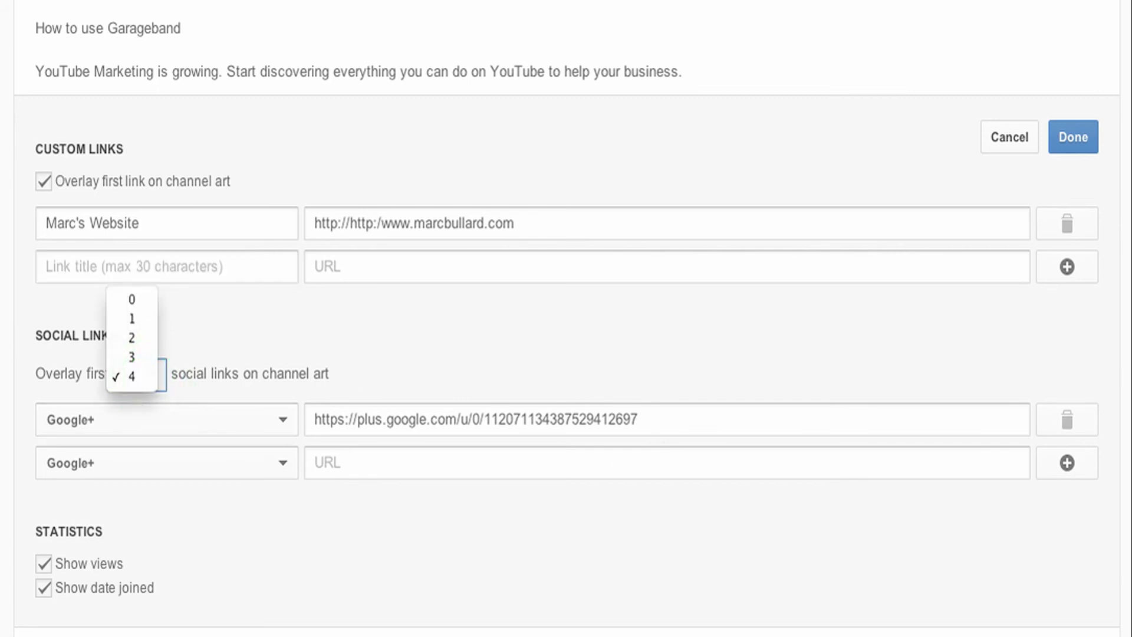
key("Escape")
scroll(900, 469, "down", 6)
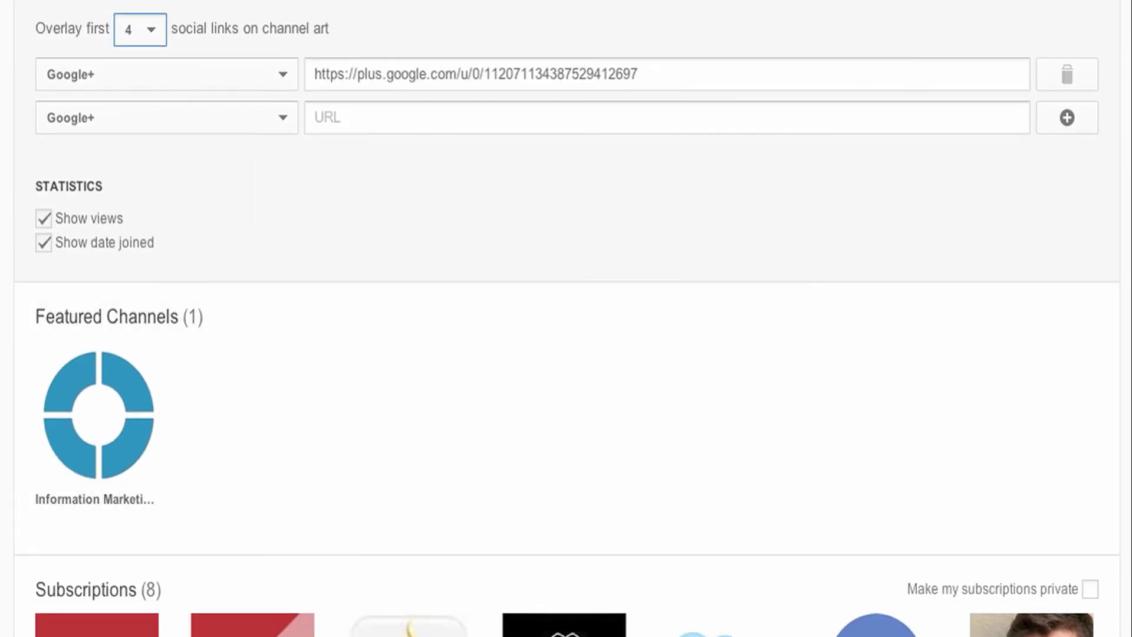
scroll(51, 260, "up", 1)
- Uncheck Show date joined under Statistics, leaving Show views checked
left_click(43, 261)
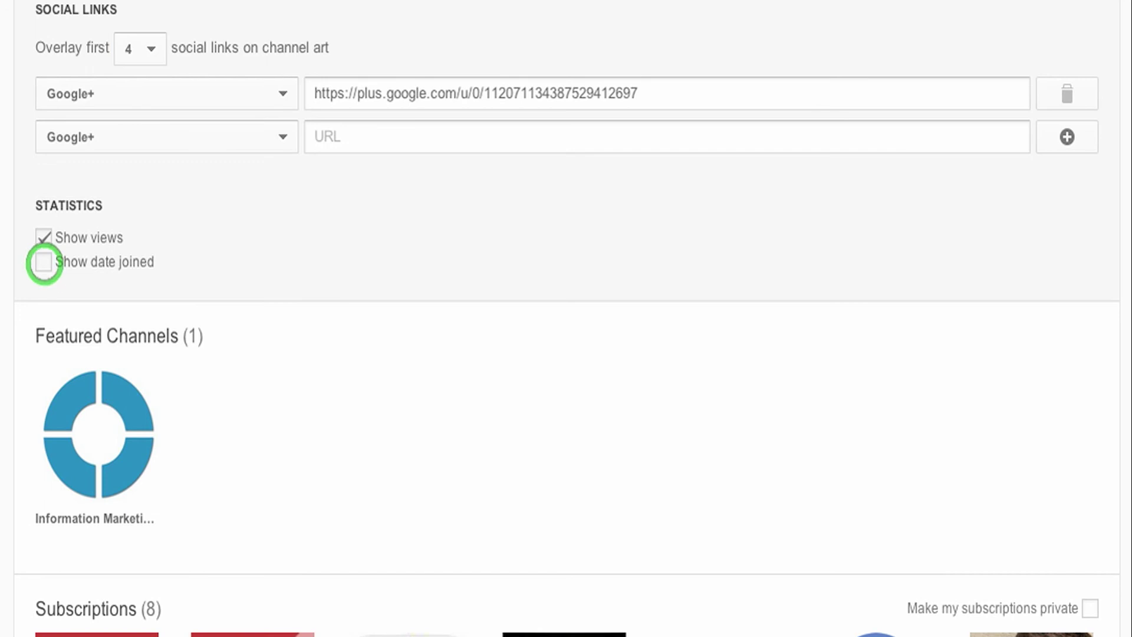
scroll(44, 261, "down", 5)
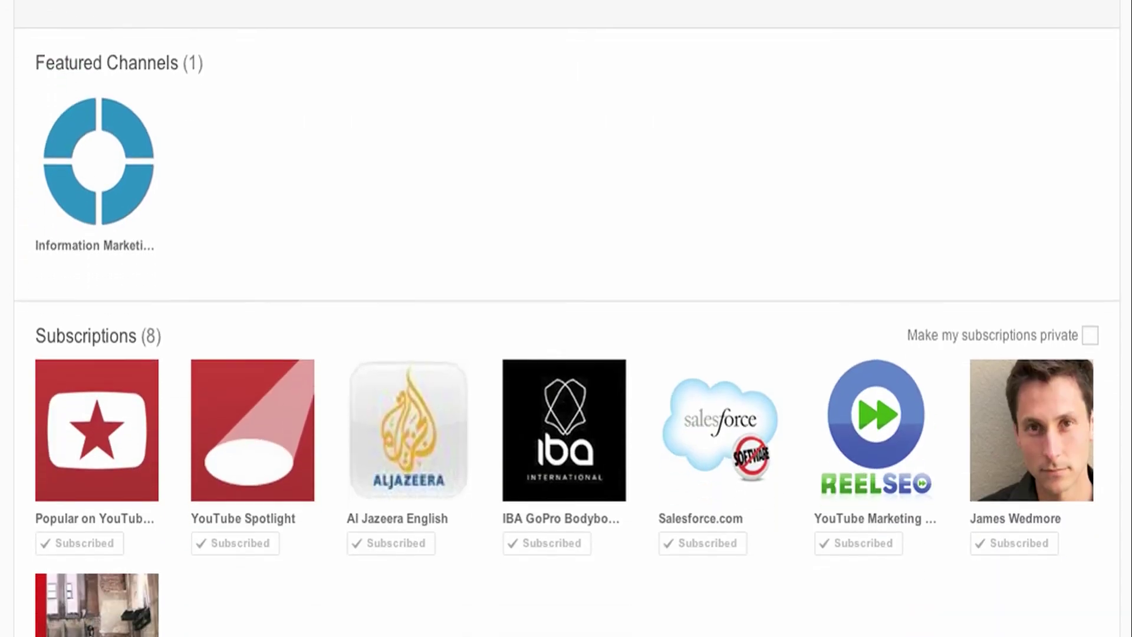
scroll(566, 318, "up", 15)
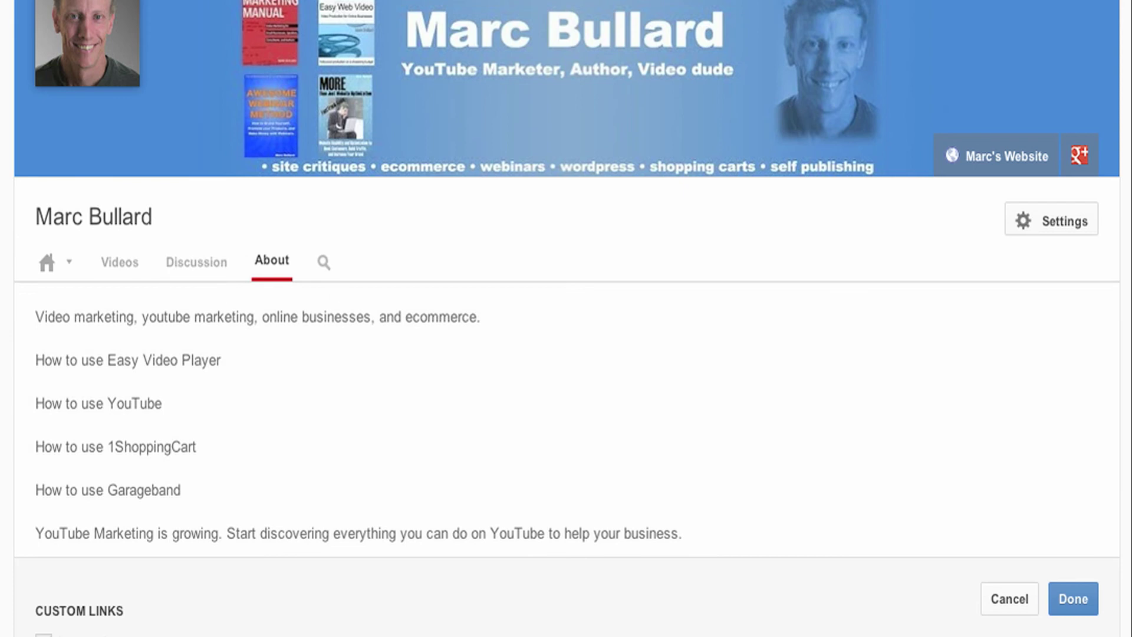
scroll(566, 318, "down", 1)
scroll(566, 319, "down", 12)
scroll(566, 318, "up", 14)
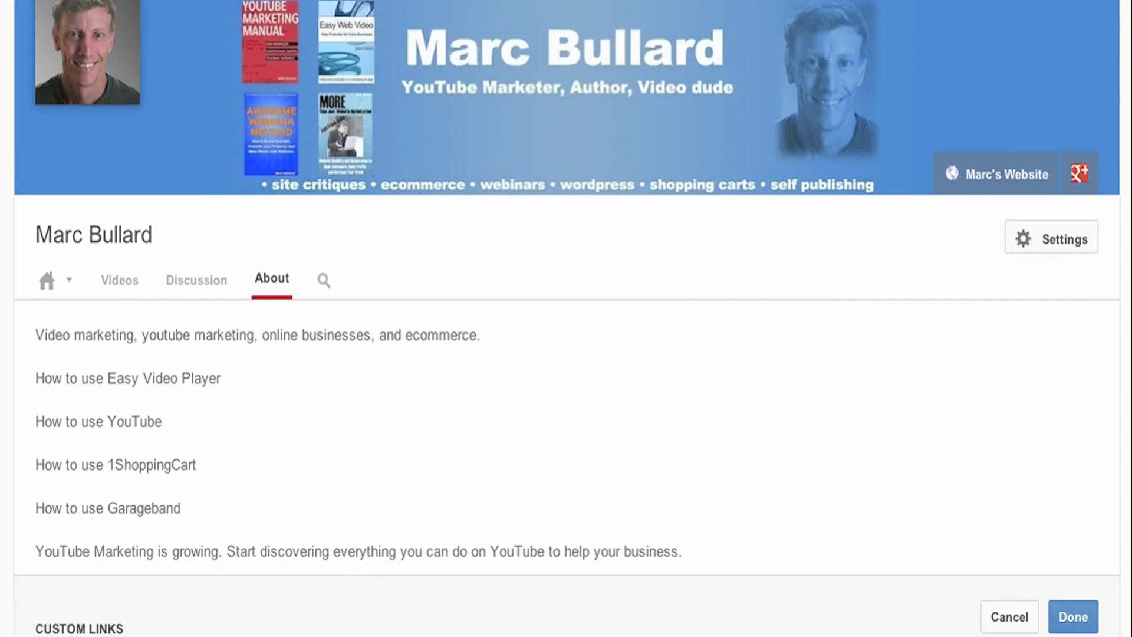
scroll(272, 377, "down", 2)
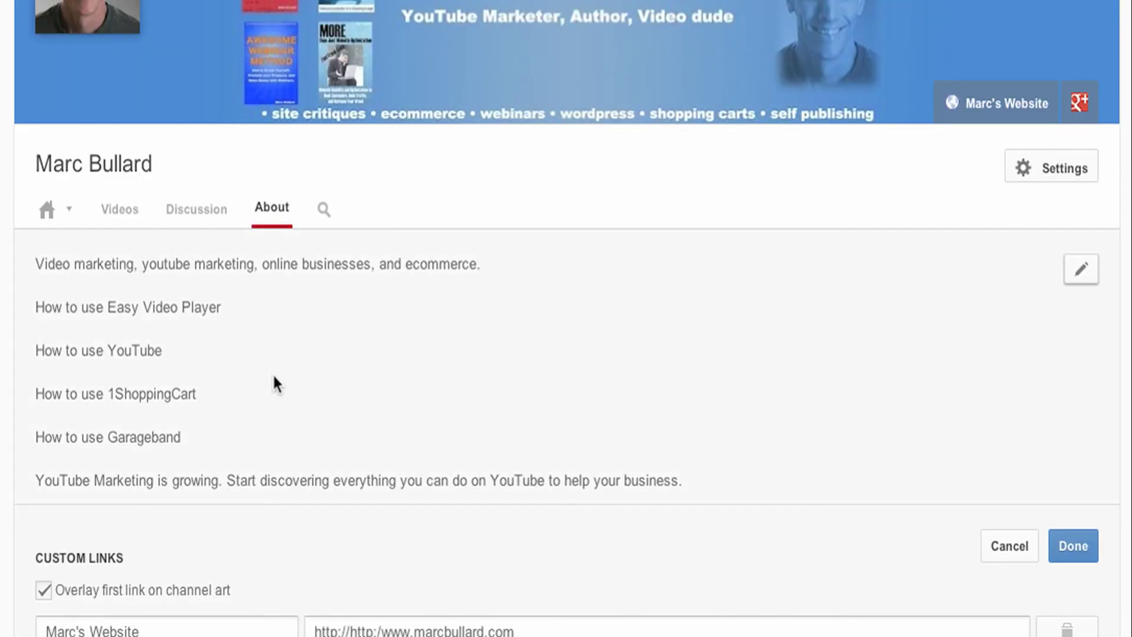
- Visit the Discussion page, then show the Videos page in list view
left_click(187, 214)
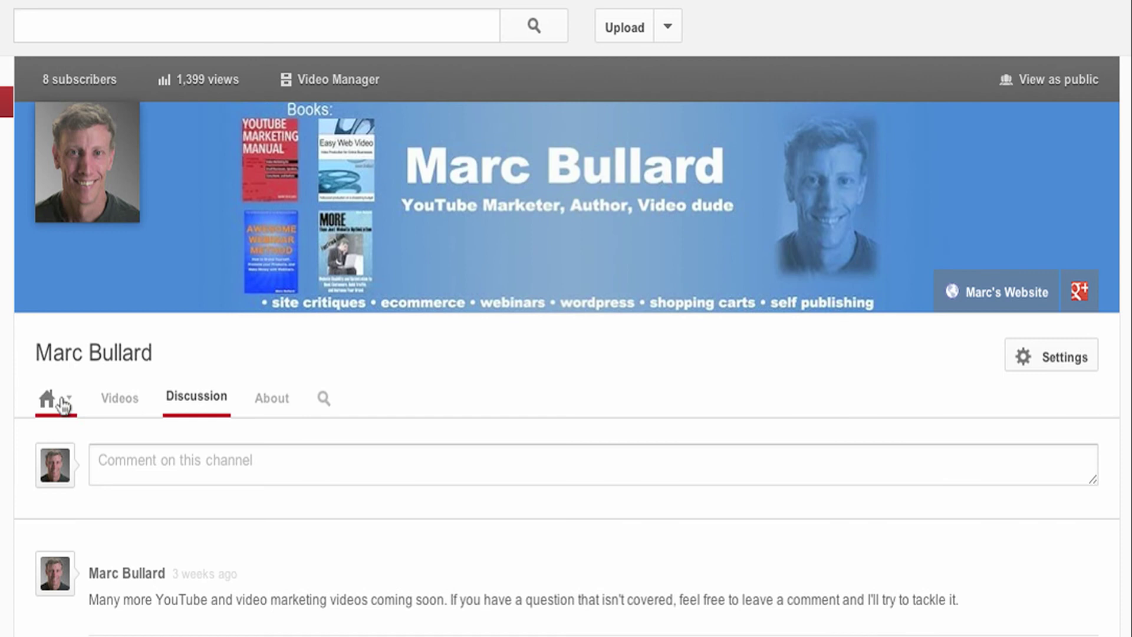
left_click(123, 395)
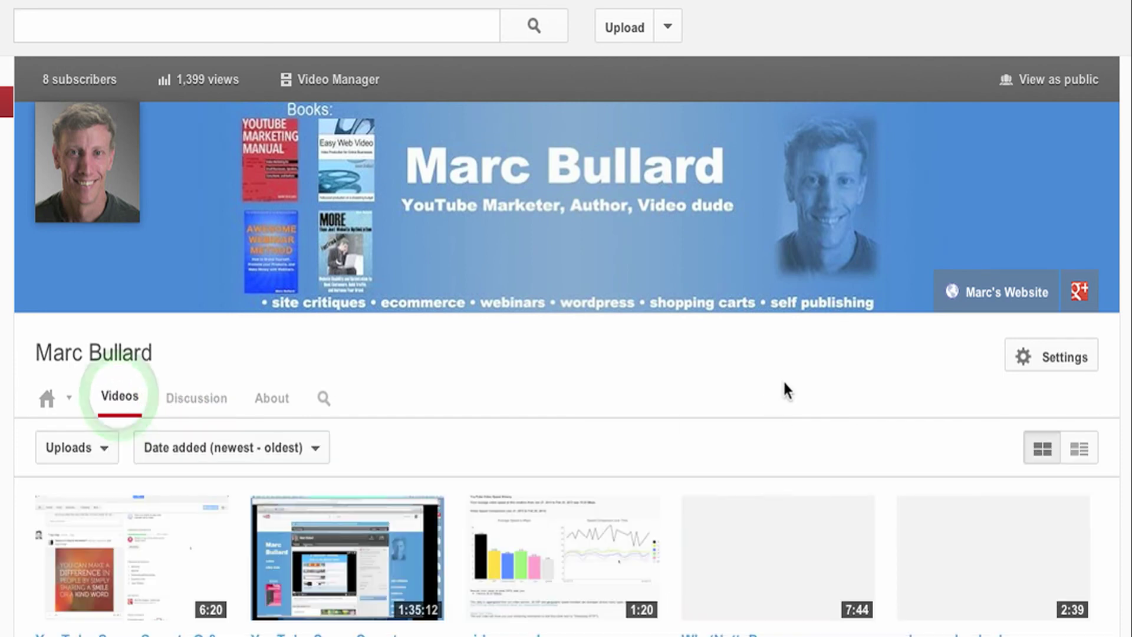
scroll(566, 354, "down", 4)
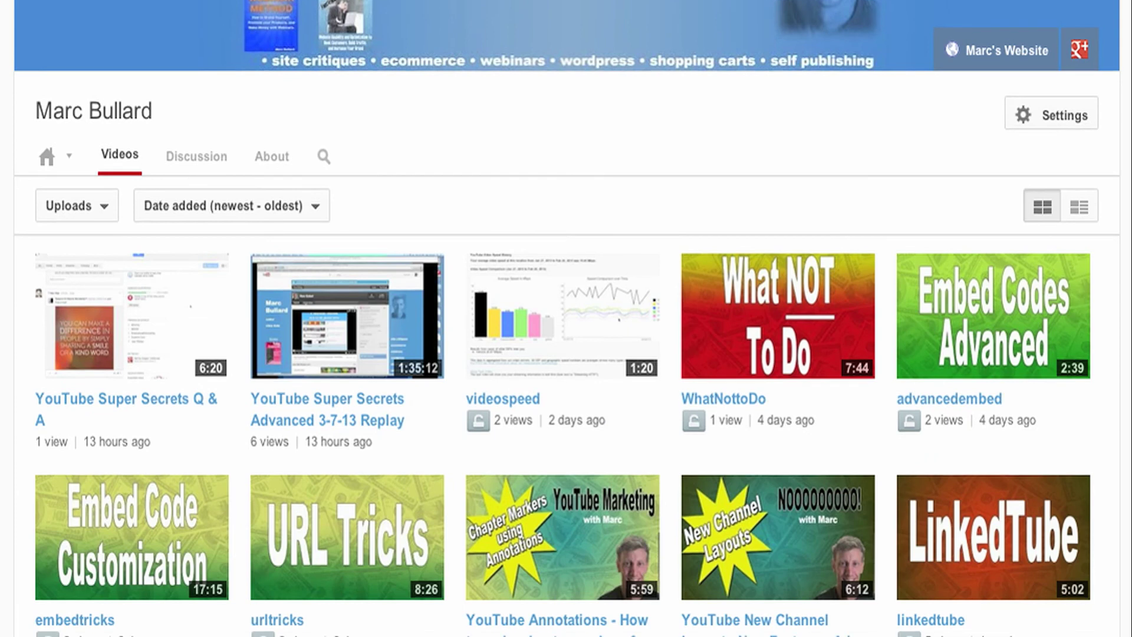
left_click(1079, 214)
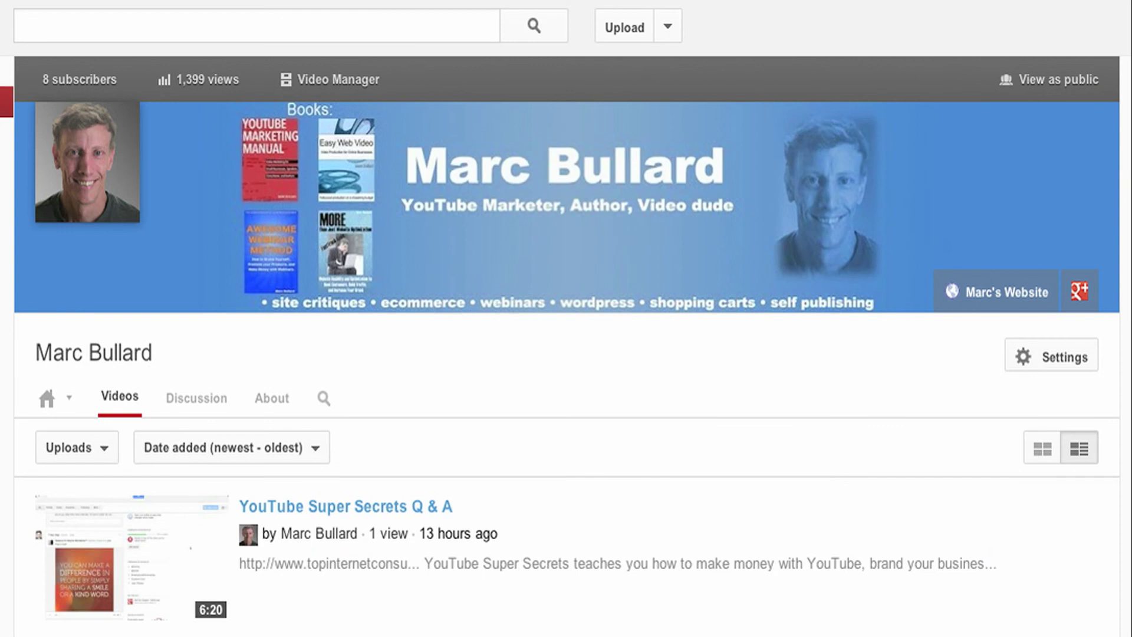
scroll(566, 318, "down", 7)
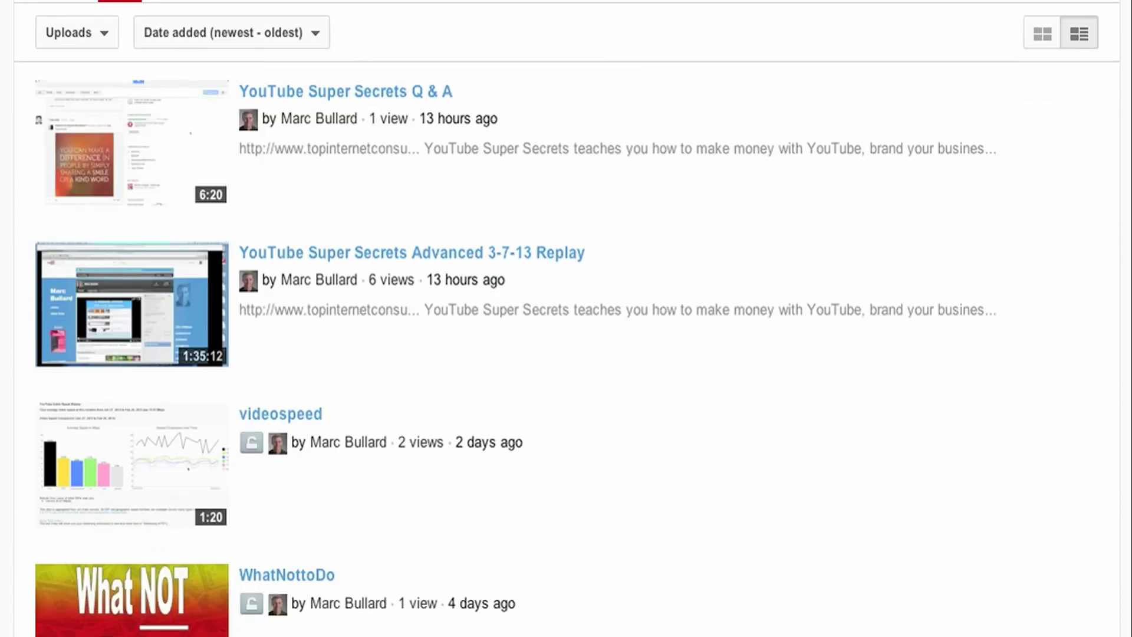
scroll(566, 318, "up", 7)
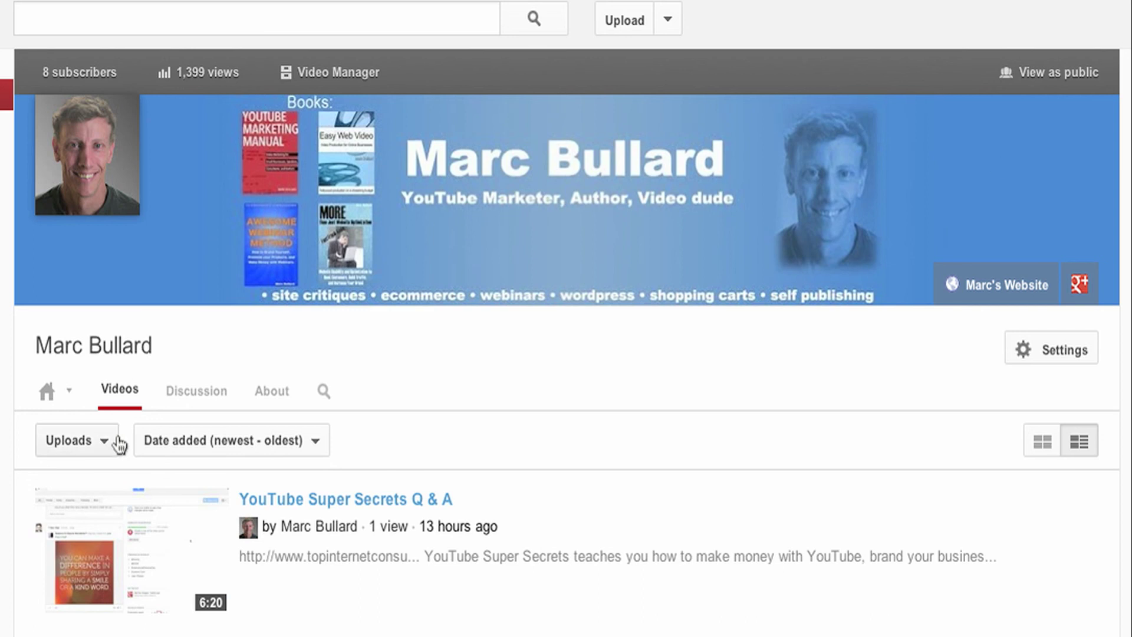
- Switch the Videos filter from Uploads to Playlists, keep newest-first sort, then show Likes
left_click(105, 440)
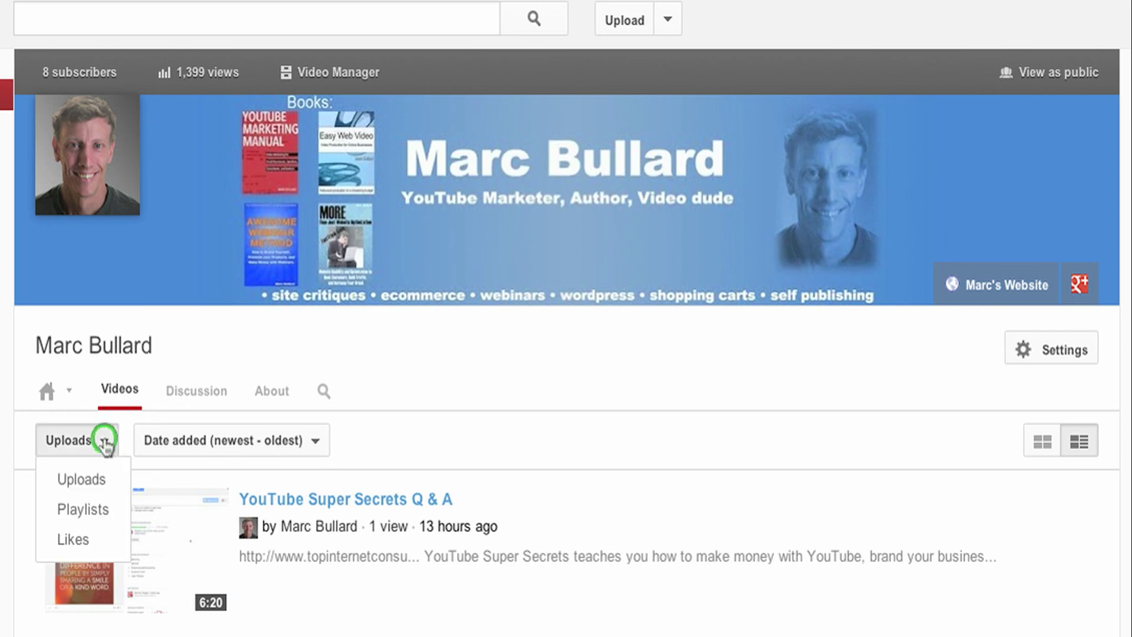
left_click(99, 514)
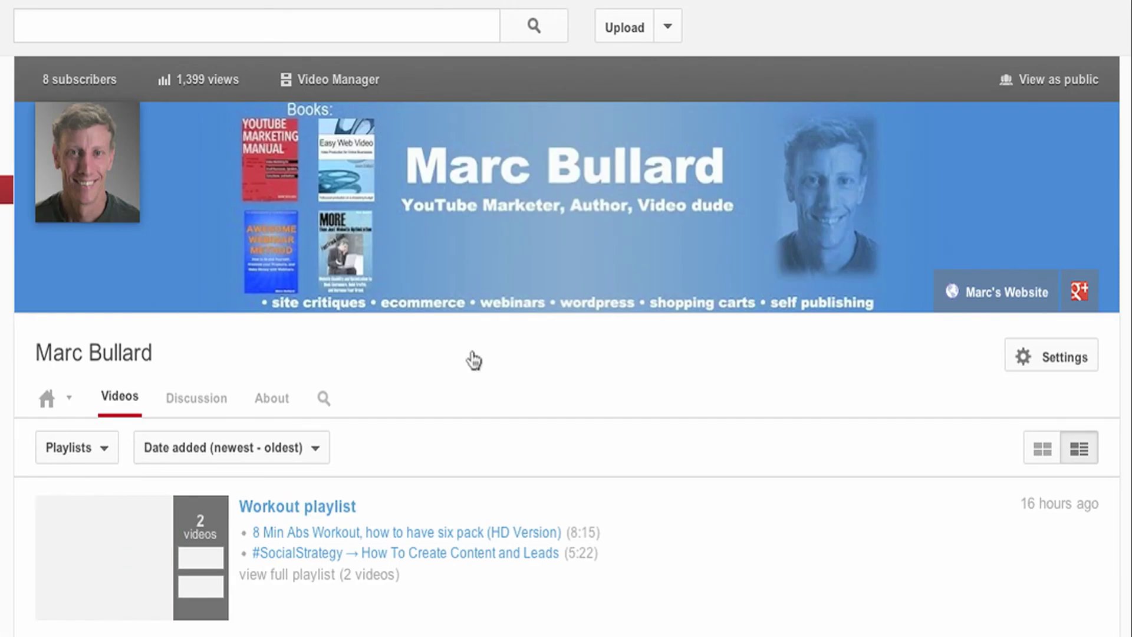
left_click(269, 449)
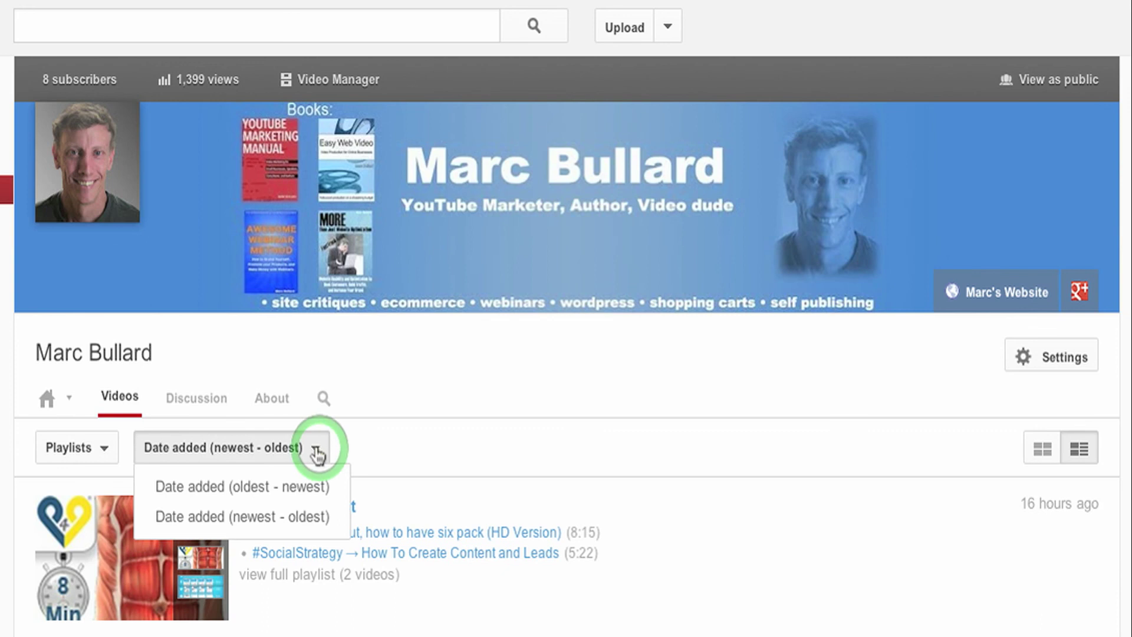
left_click(300, 515)
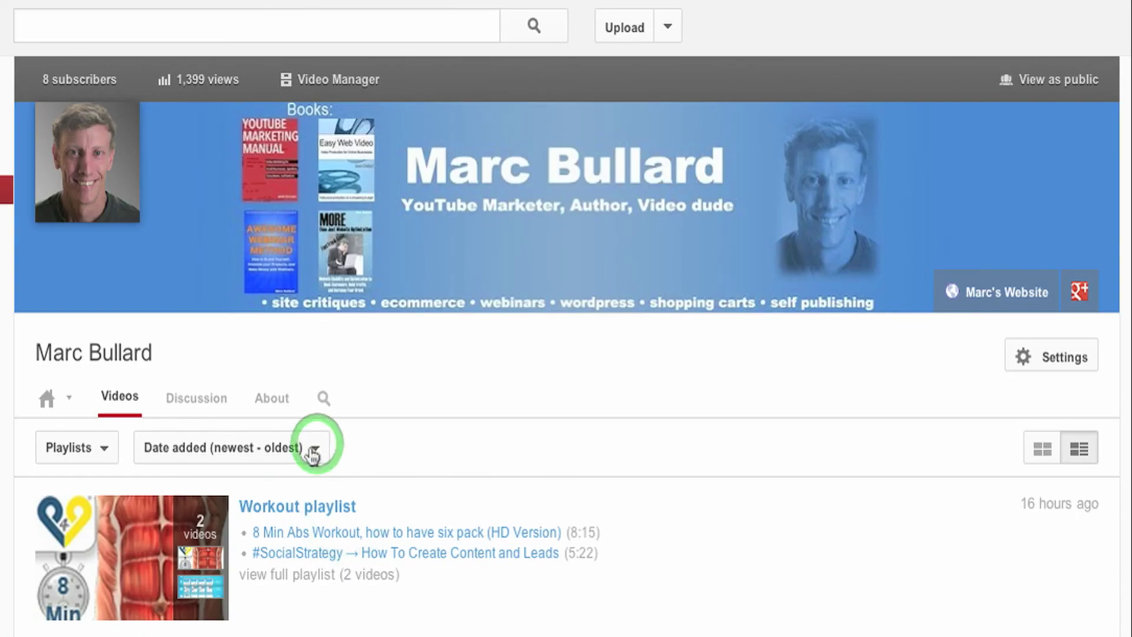
left_click(104, 448)
left_click(84, 551)
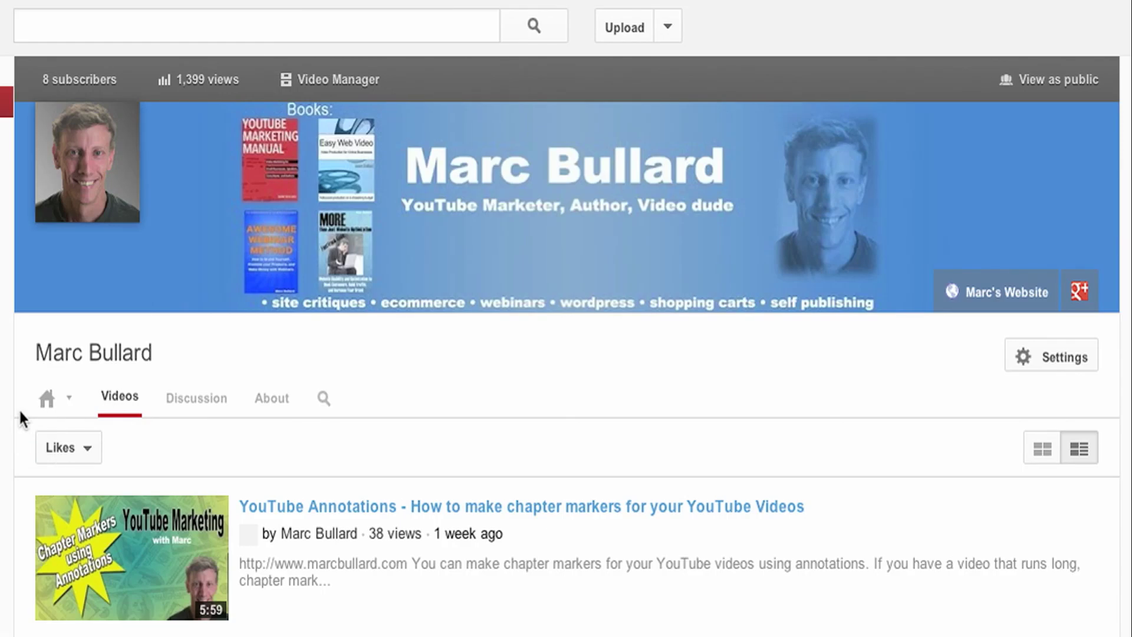
left_click(46, 403)
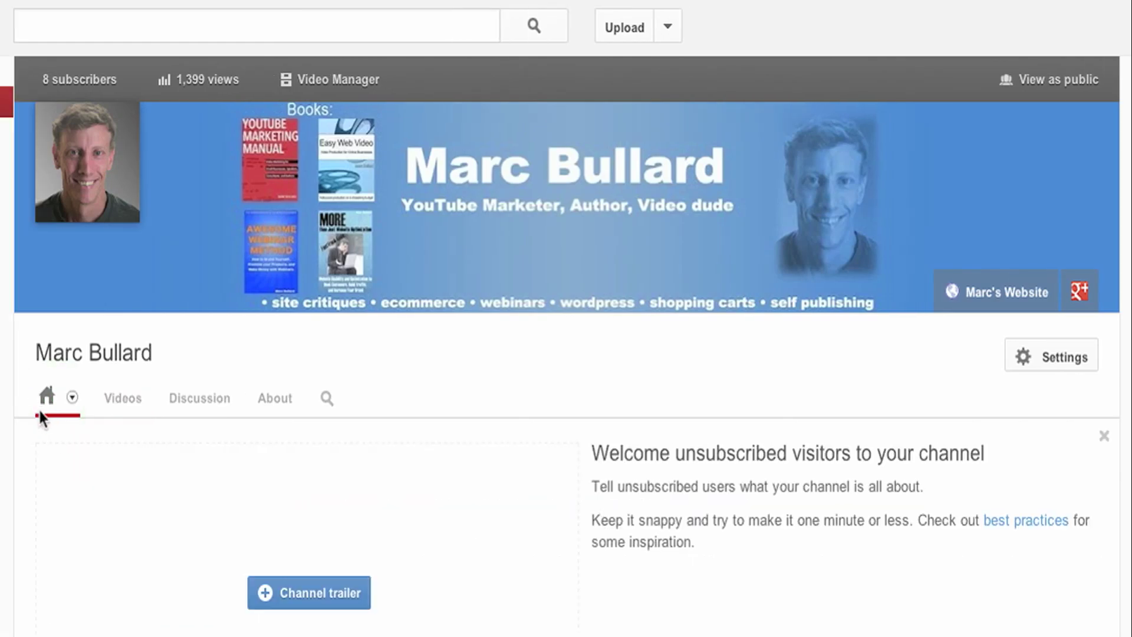
- Add a new section below Popular uploads and look over its content choices
scroll(566, 319, "down", 10)
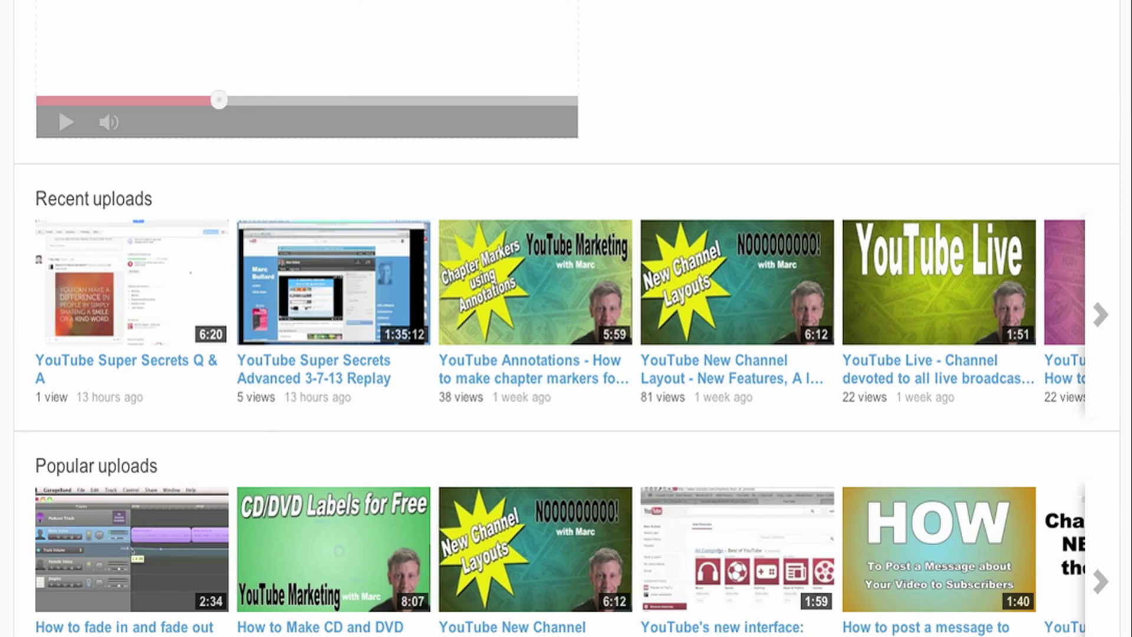
scroll(566, 318, "up", 8)
scroll(566, 319, "down", 10)
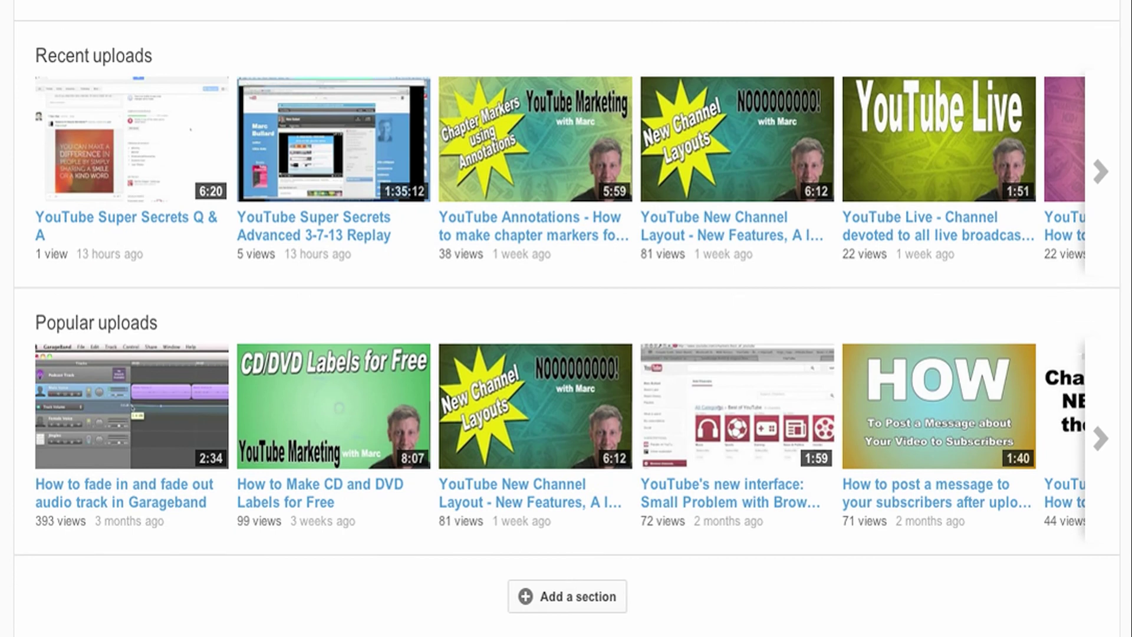
left_click(543, 593)
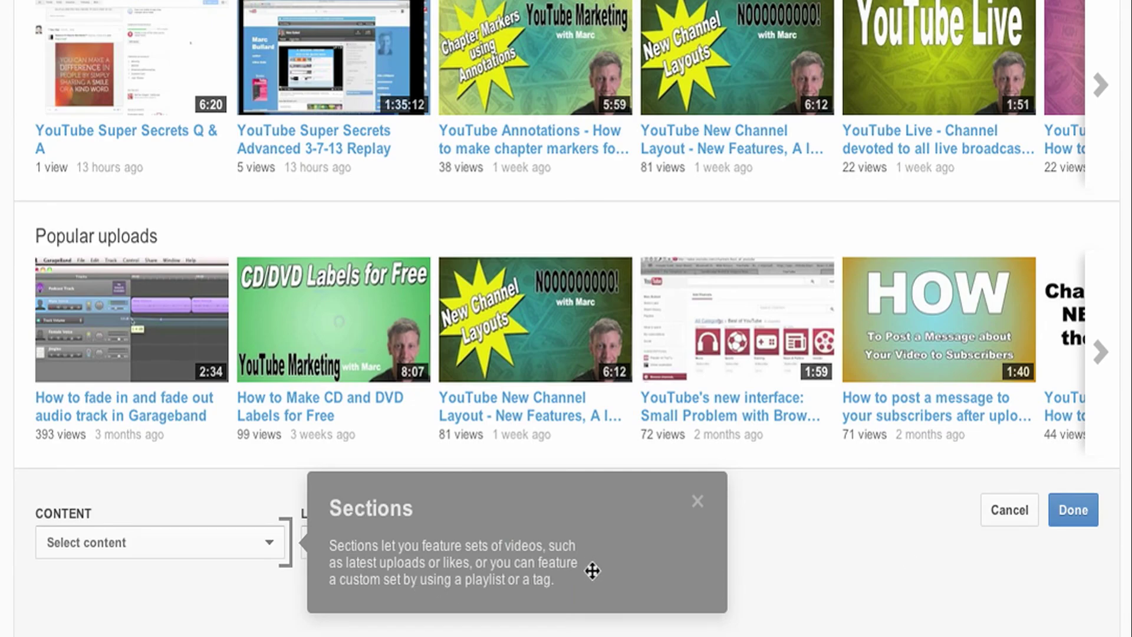
left_click(697, 501)
left_click(268, 540)
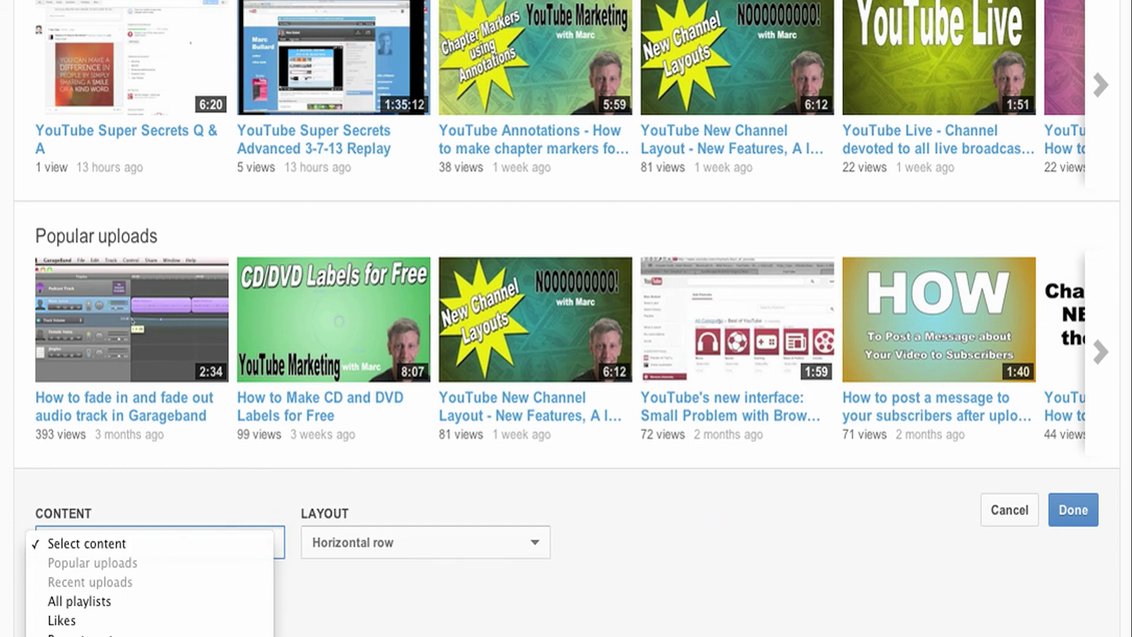
left_click(314, 571)
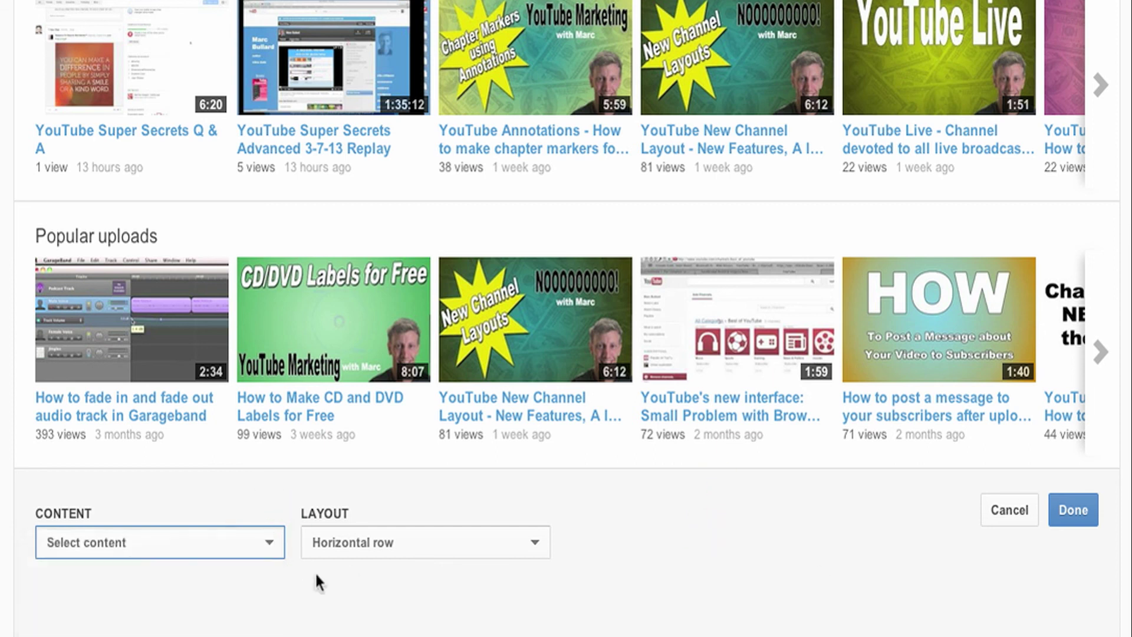
- Keep the Horizontal row layout with no content type chosen and try to save the section
left_click(276, 541)
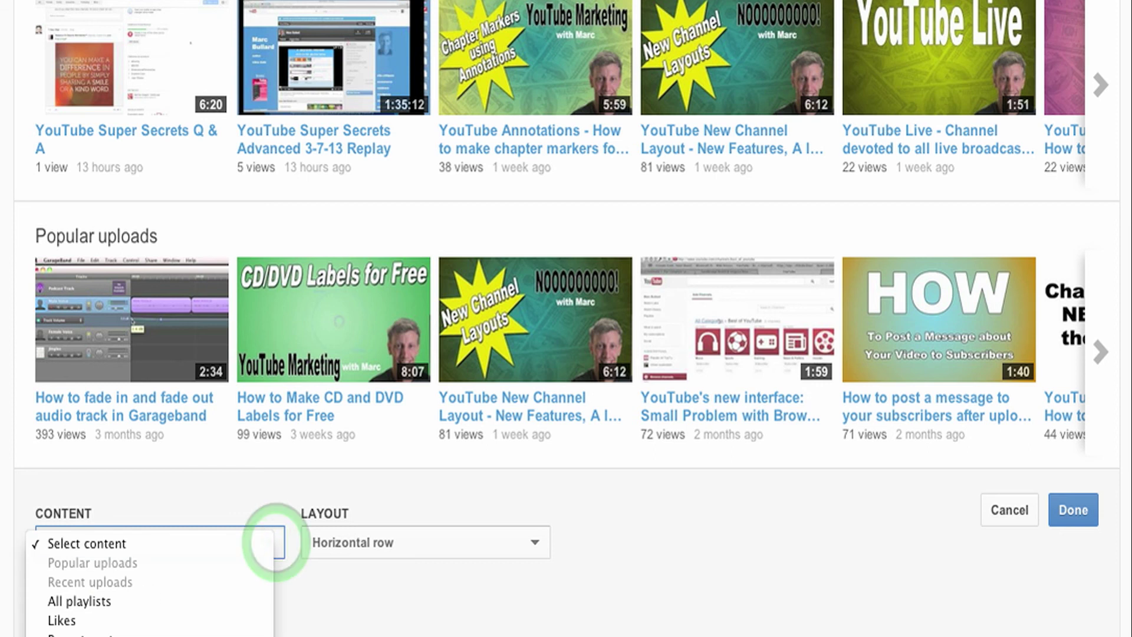
left_click(536, 542)
left_click(536, 543)
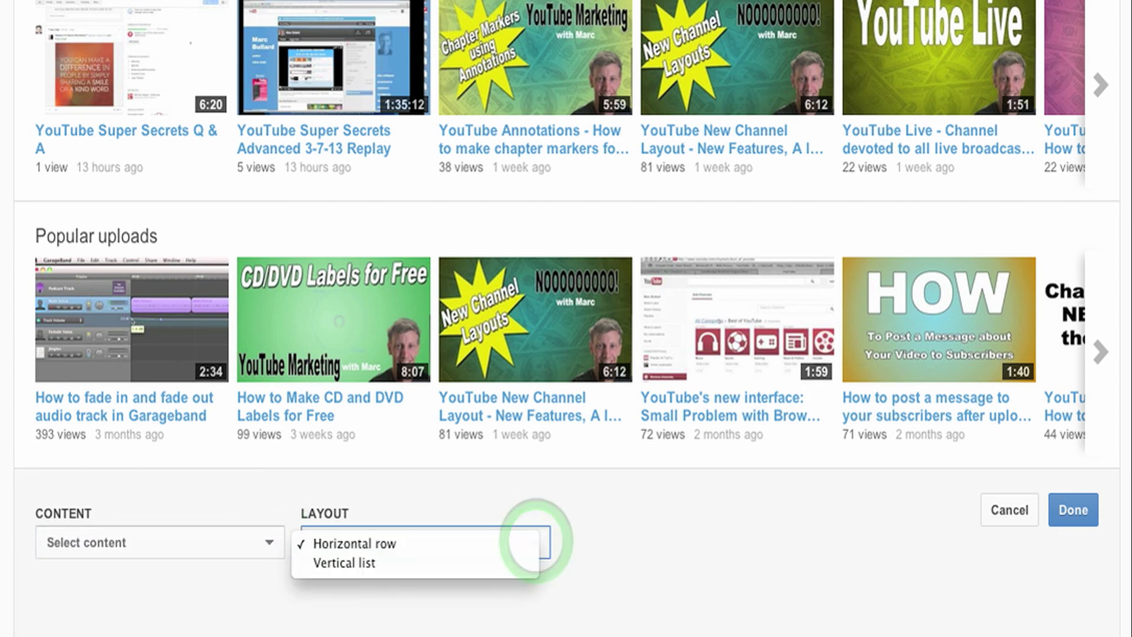
left_click(532, 543)
left_click(1065, 512)
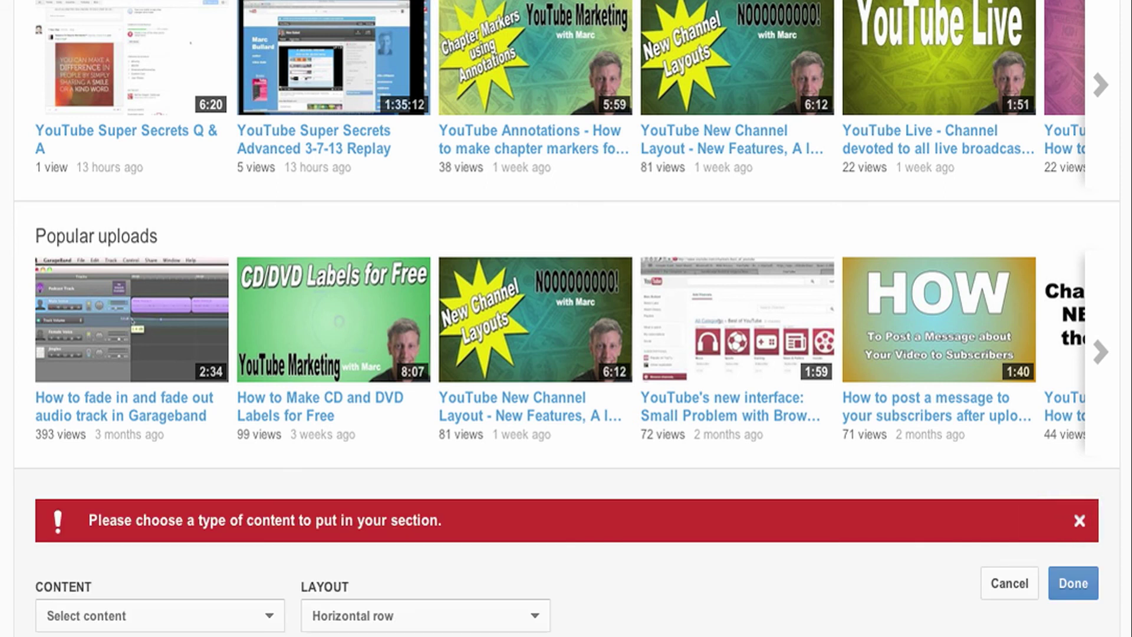
scroll(567, 319, "up", 10)
scroll(566, 318, "up", 5)
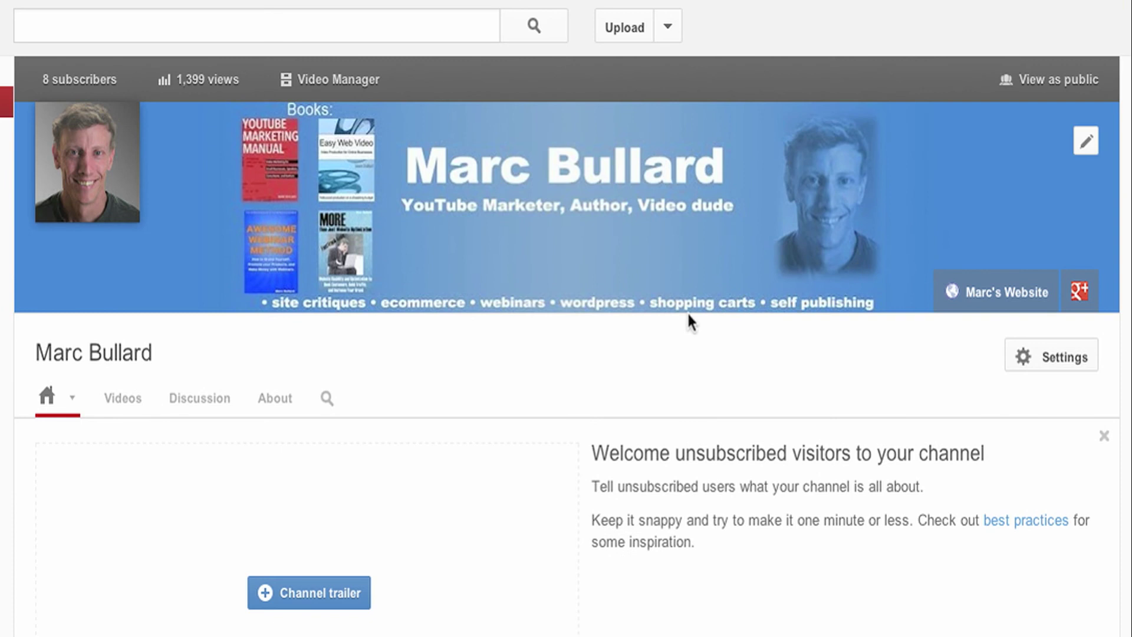
left_click(115, 200)
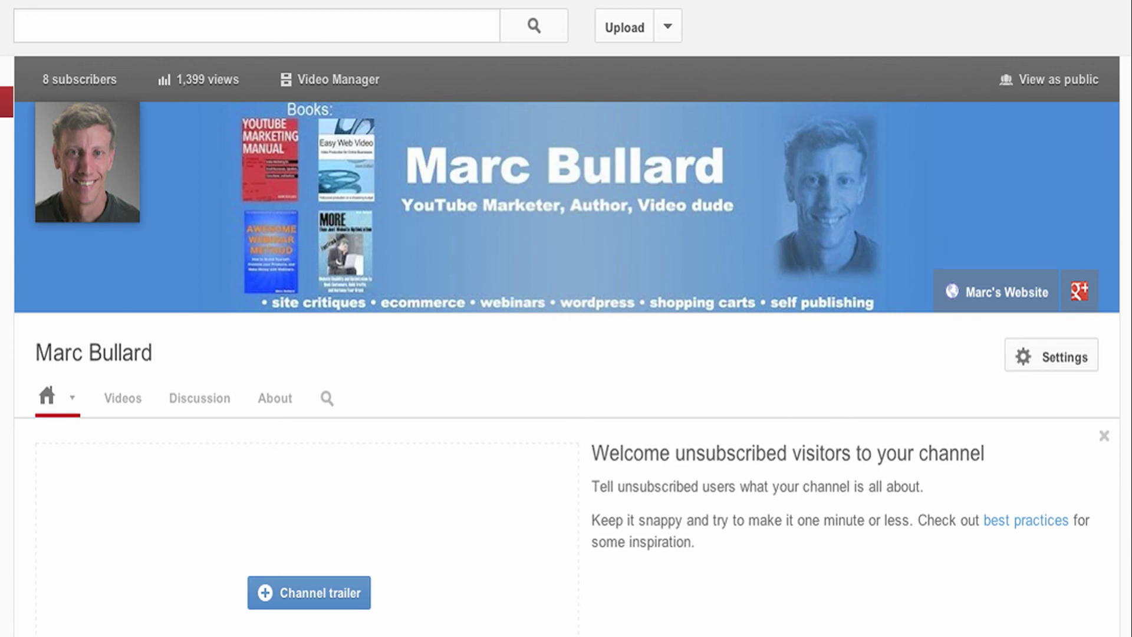
- Change the welcome section from Unsubscribed trailer to Subscriber view
mouse_move(779, 473)
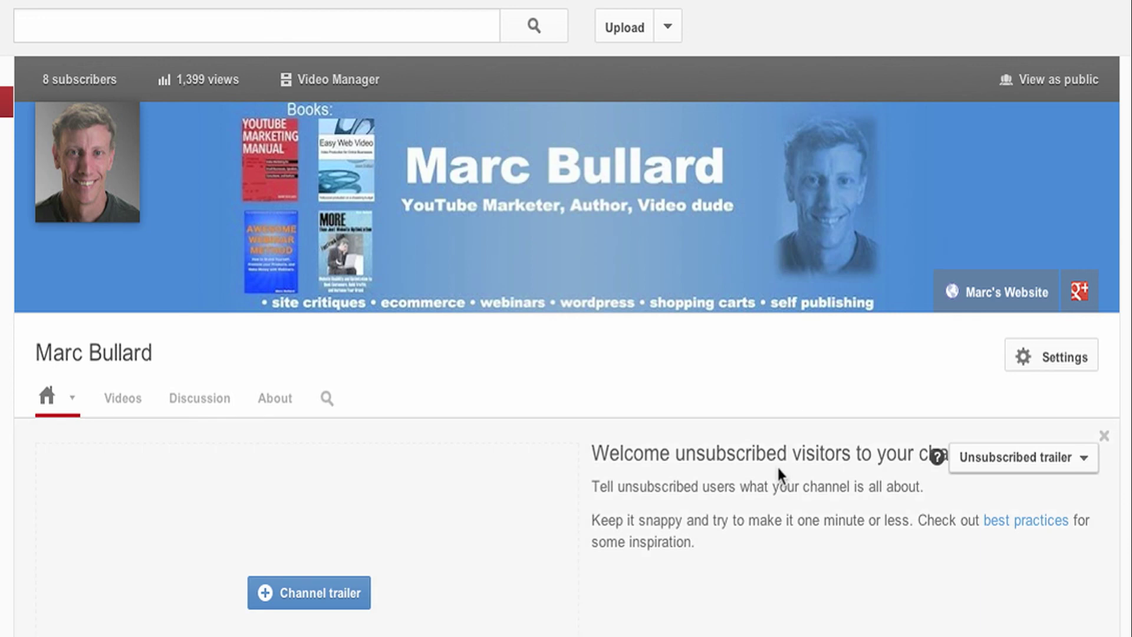
left_click(1041, 456)
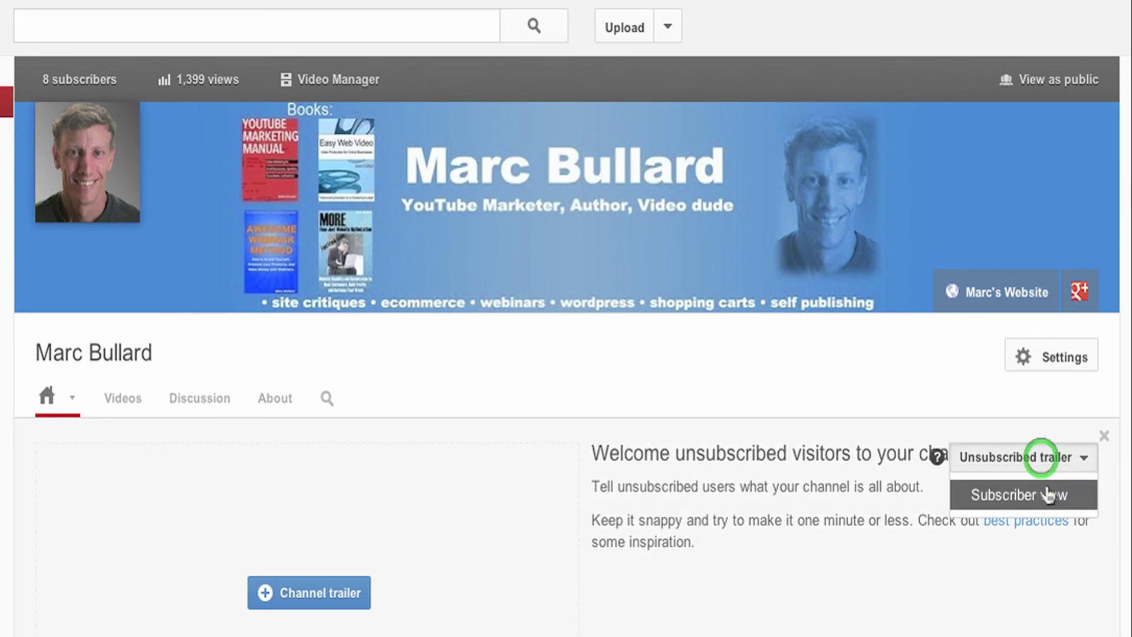
left_click(1043, 493)
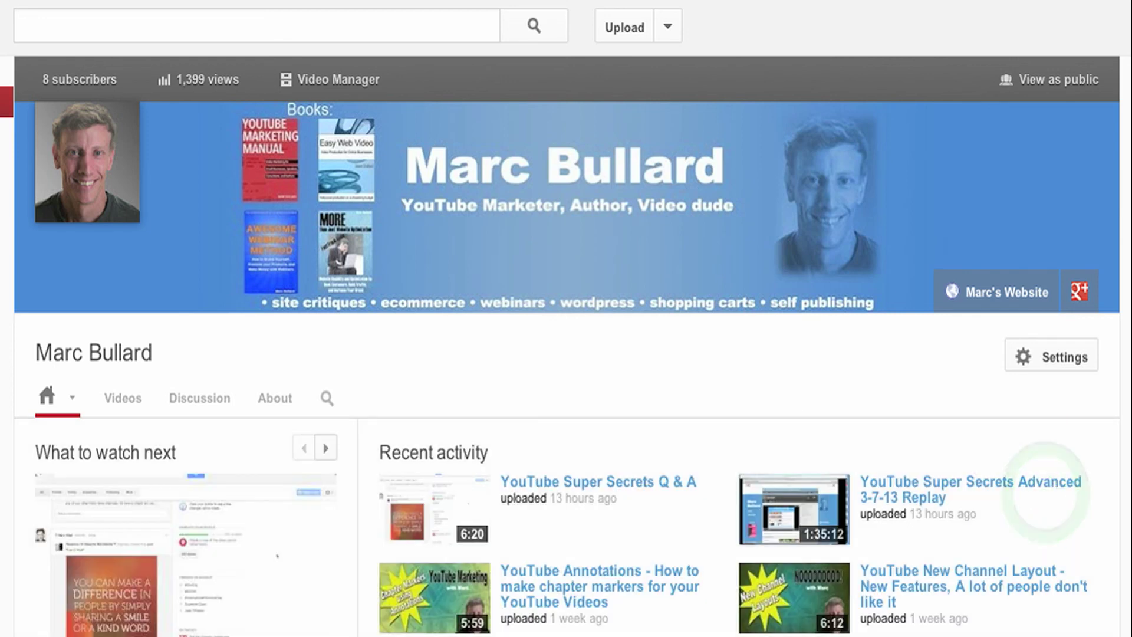
scroll(298, 34, "down", 1)
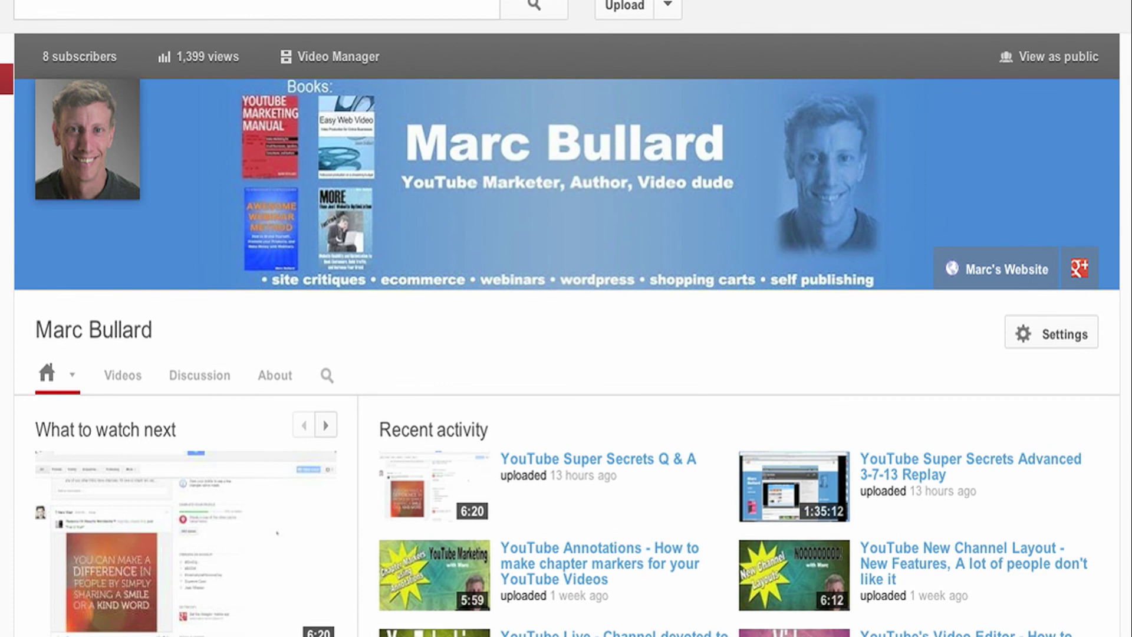
scroll(27, 426, "down", 5)
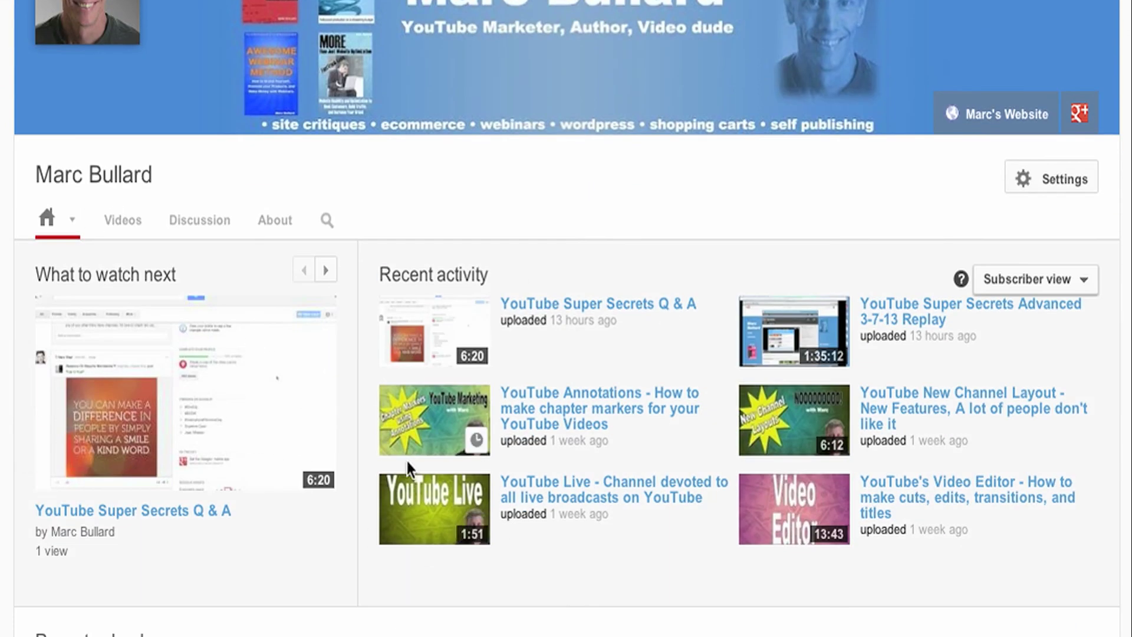
- Advance the What to watch next carousel four times to the YouTube Live video
left_click(326, 271)
left_click(326, 271)
left_click(325, 270)
left_click(326, 271)
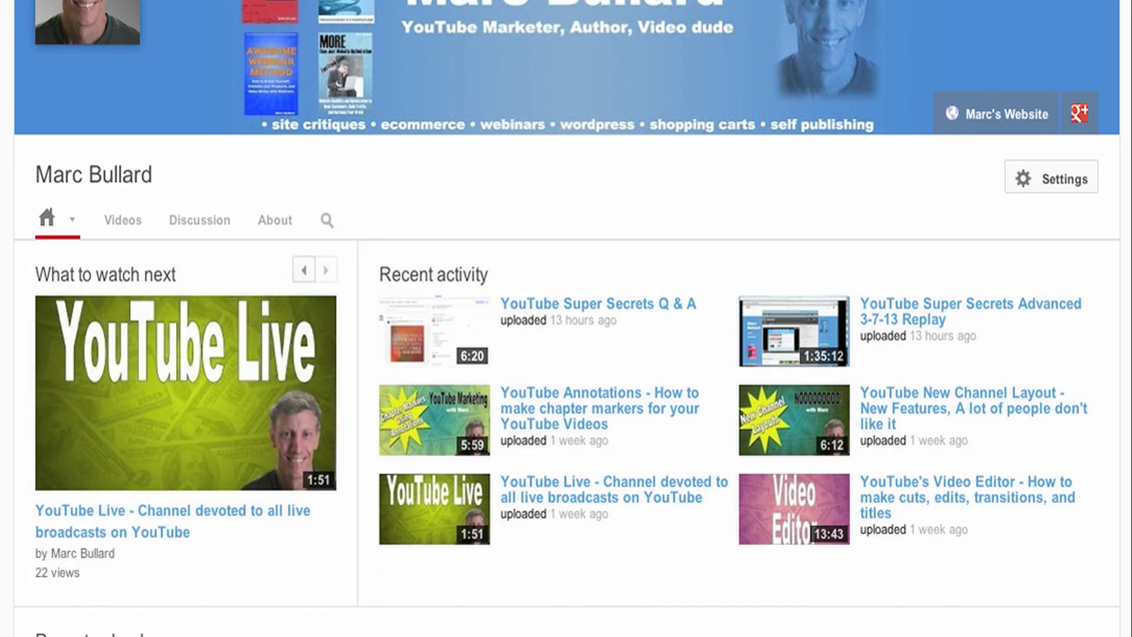
scroll(566, 318, "down", 6)
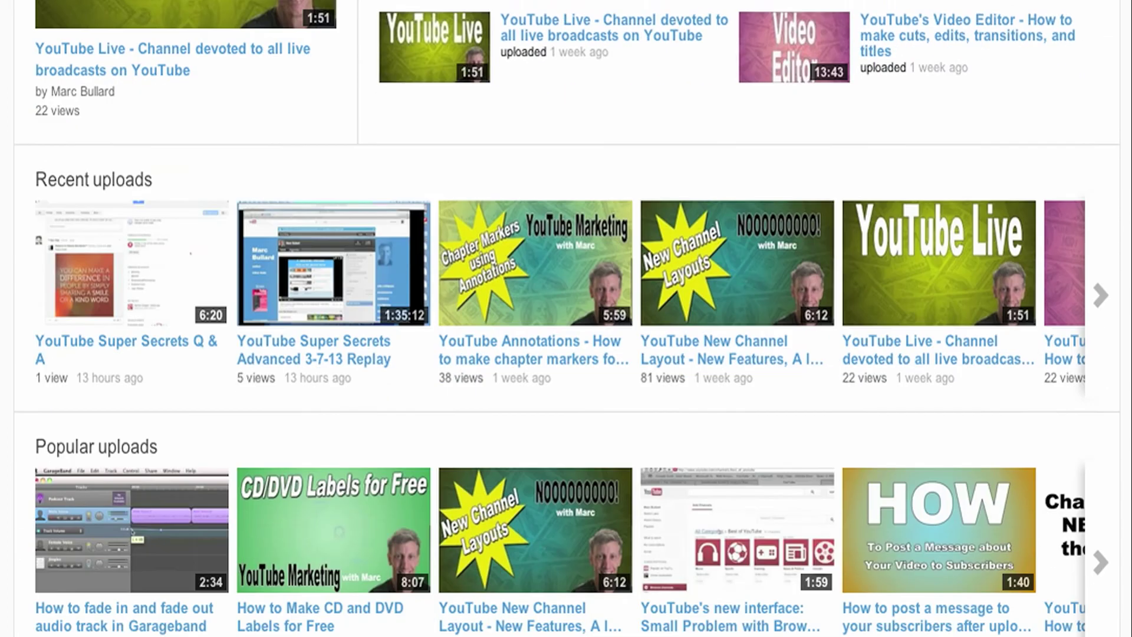
scroll(1089, 394, "up", 5)
- Change the Recent uploads section's content to All playlists and save it
scroll(1088, 394, "down", 3)
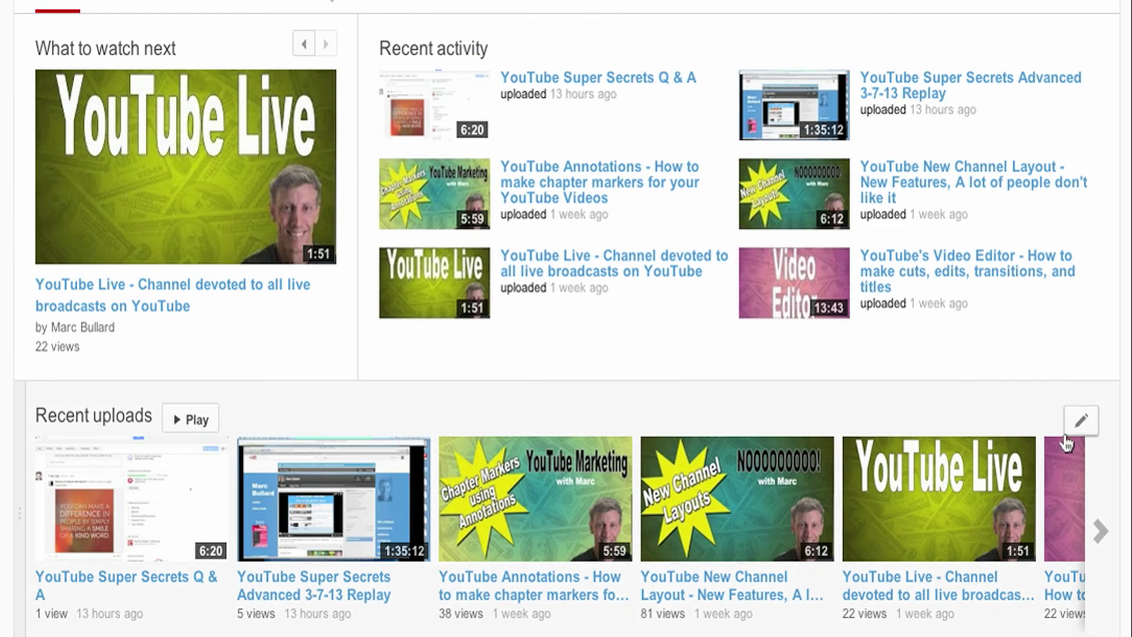
left_click(1083, 422)
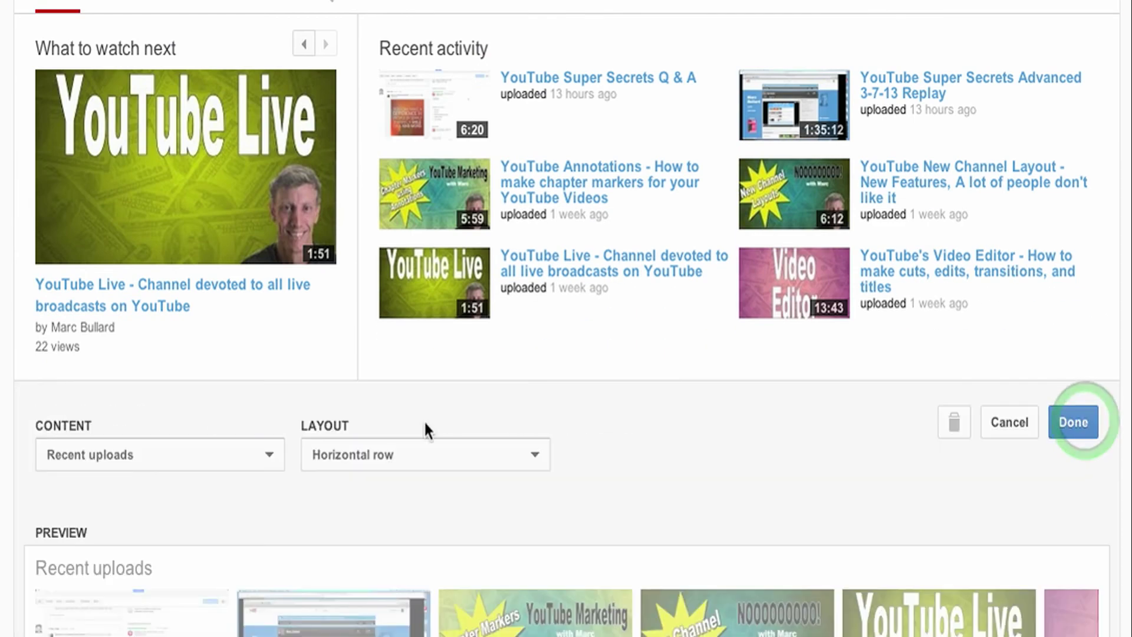
left_click(263, 454)
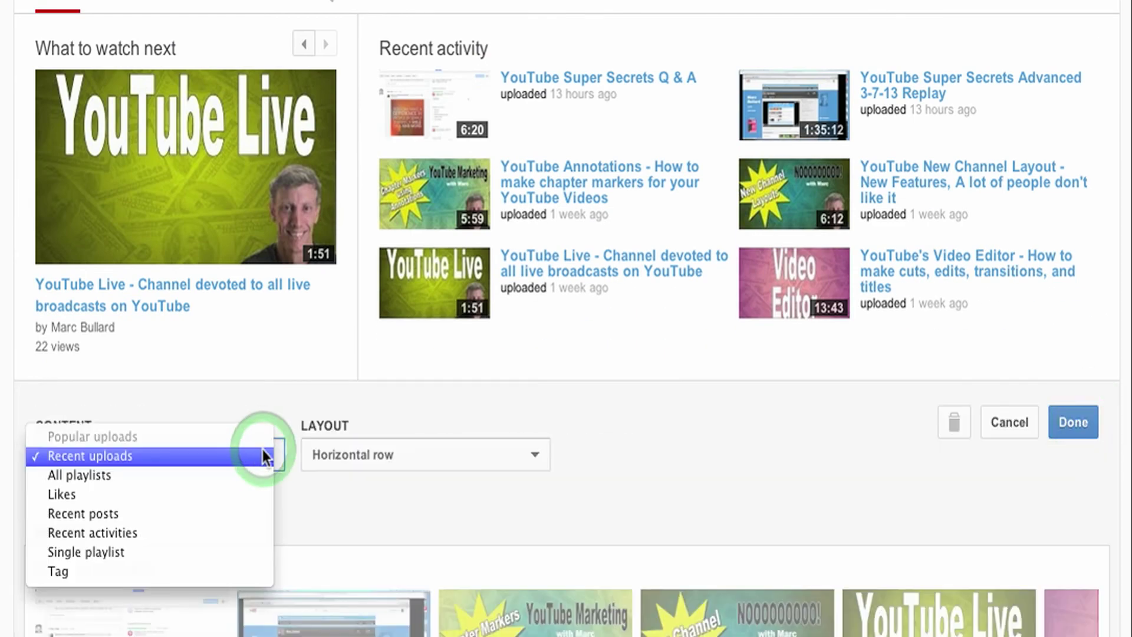
left_click(253, 456)
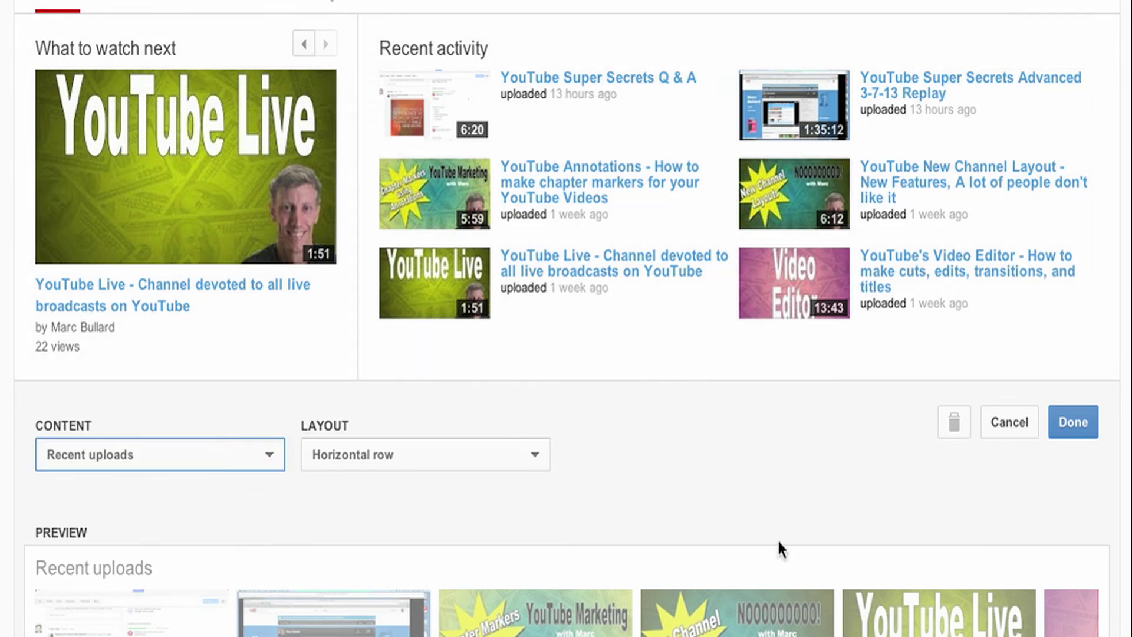
left_click(259, 455)
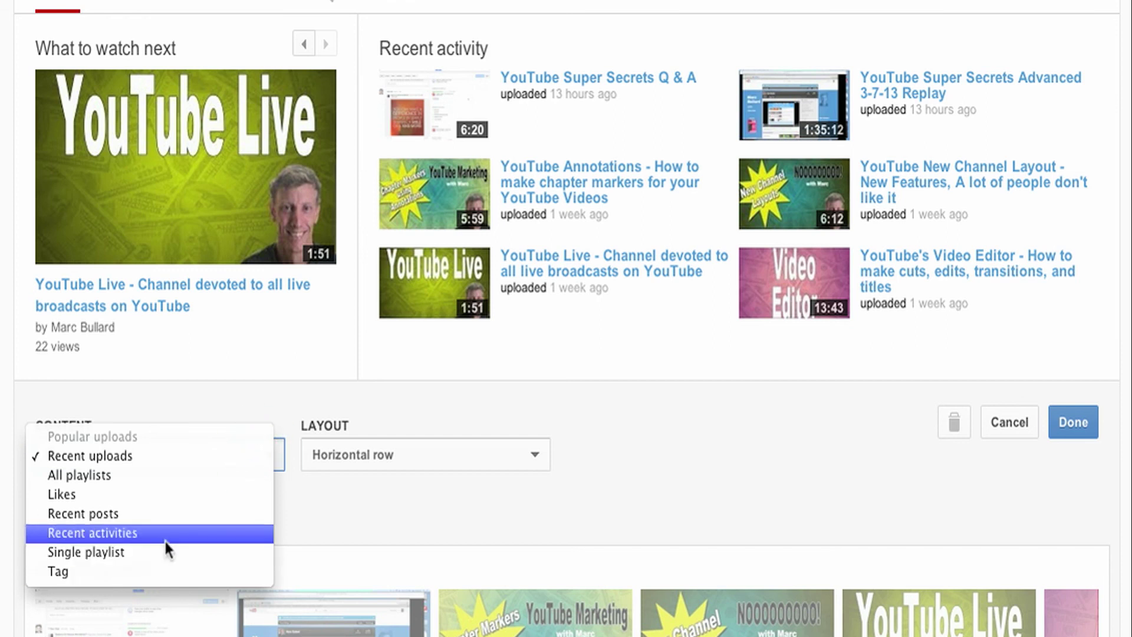
left_click(177, 476)
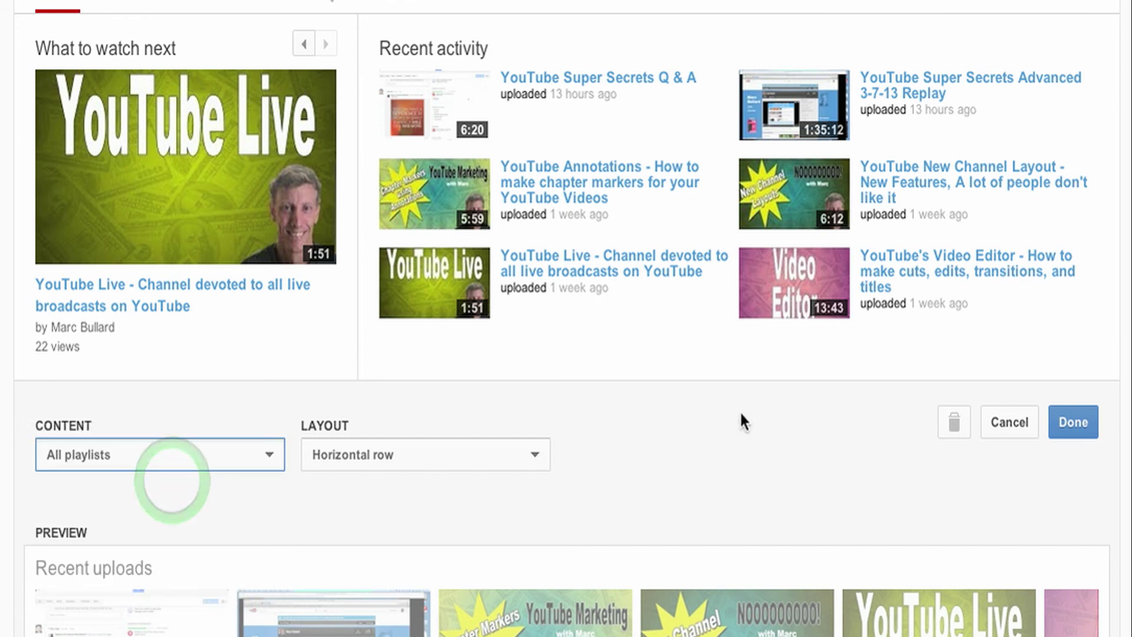
left_click(1069, 422)
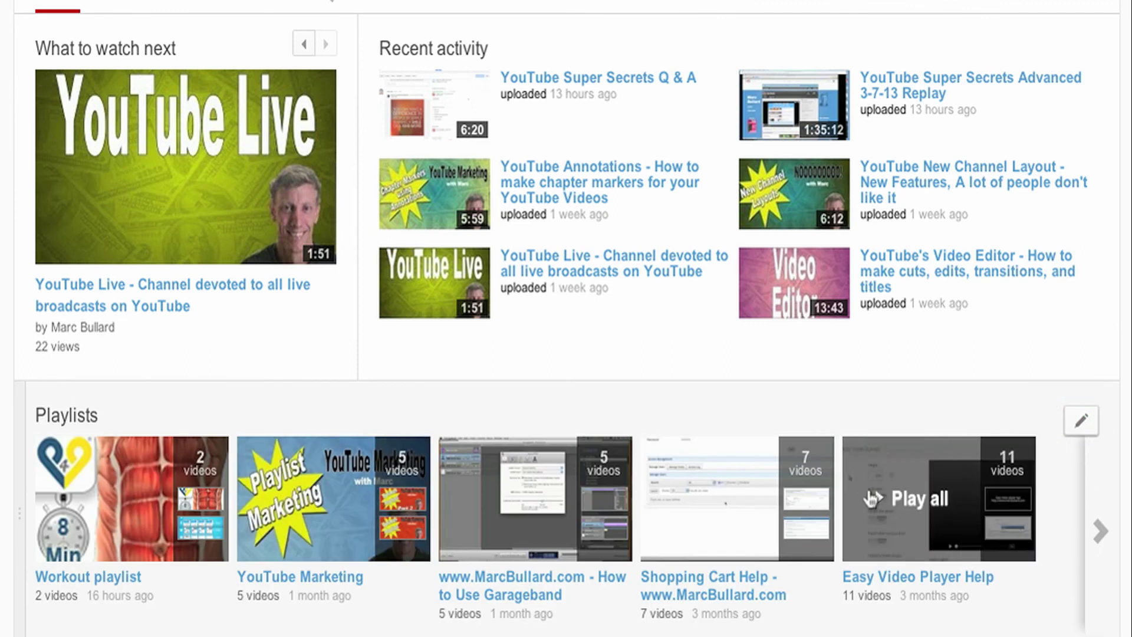
scroll(94, 531, "down", 4)
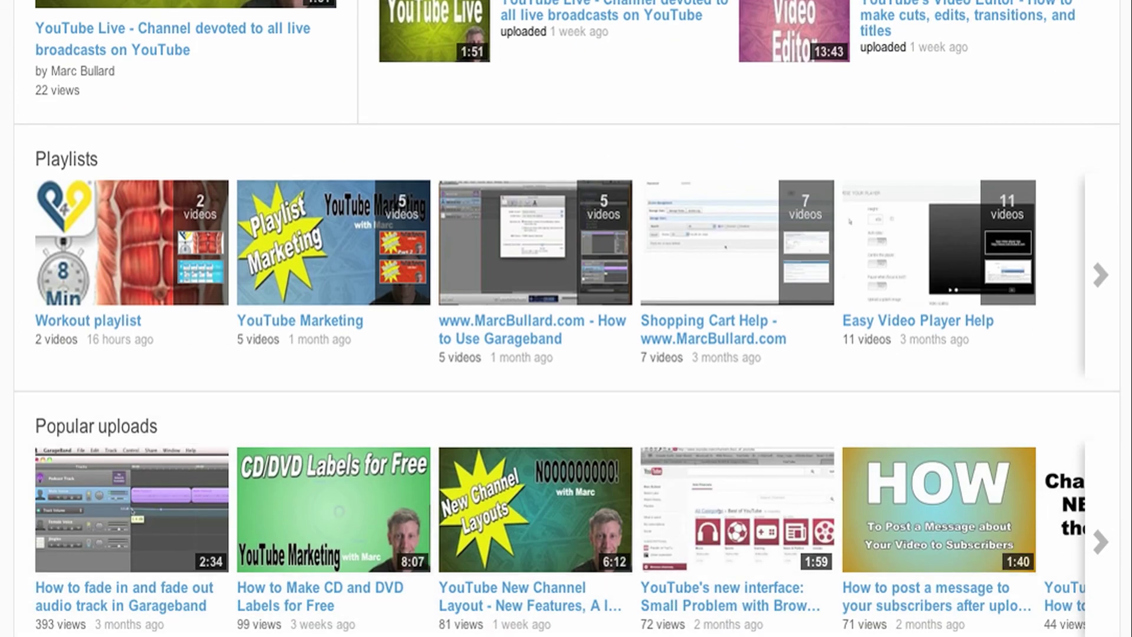
scroll(566, 319, "up", 5)
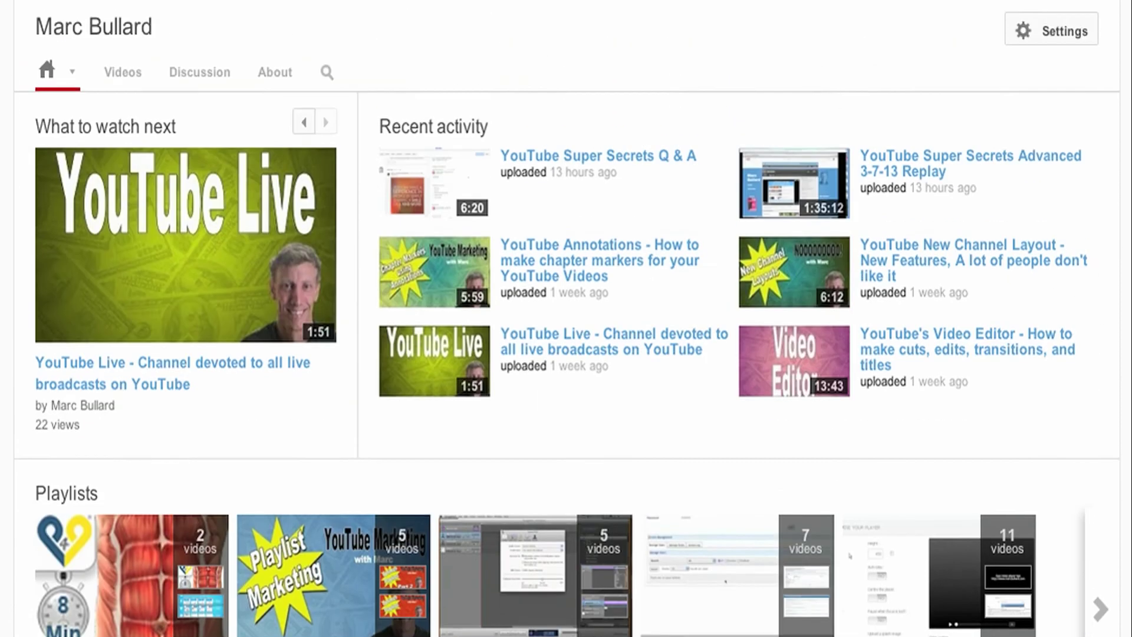
scroll(566, 318, "up", 1)
scroll(566, 319, "up", 4)
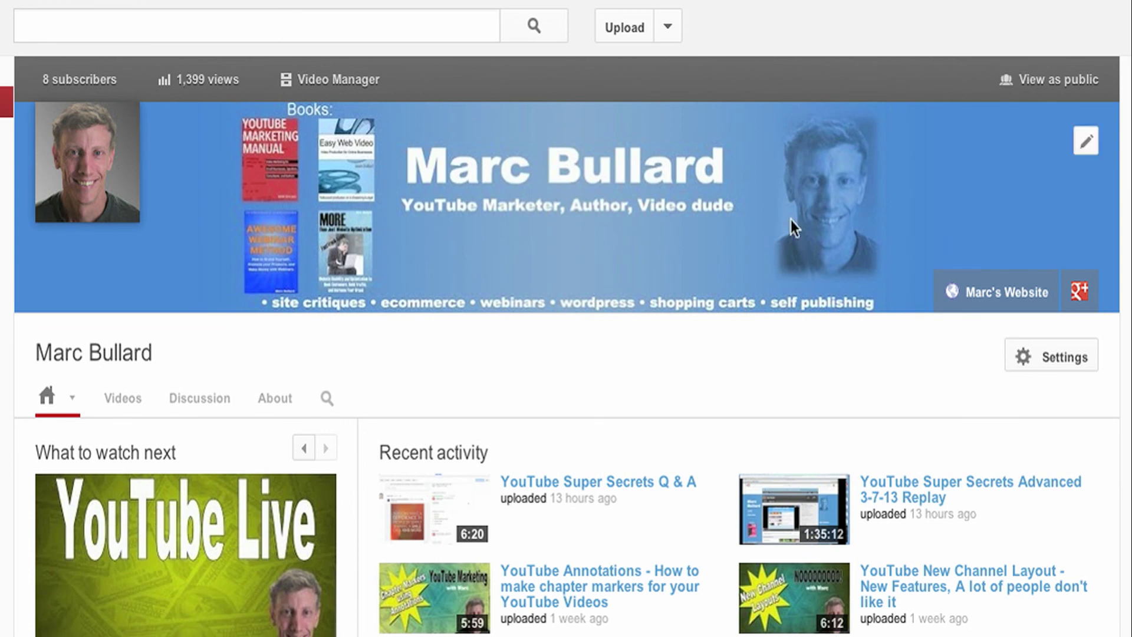
mouse_move(760, 217)
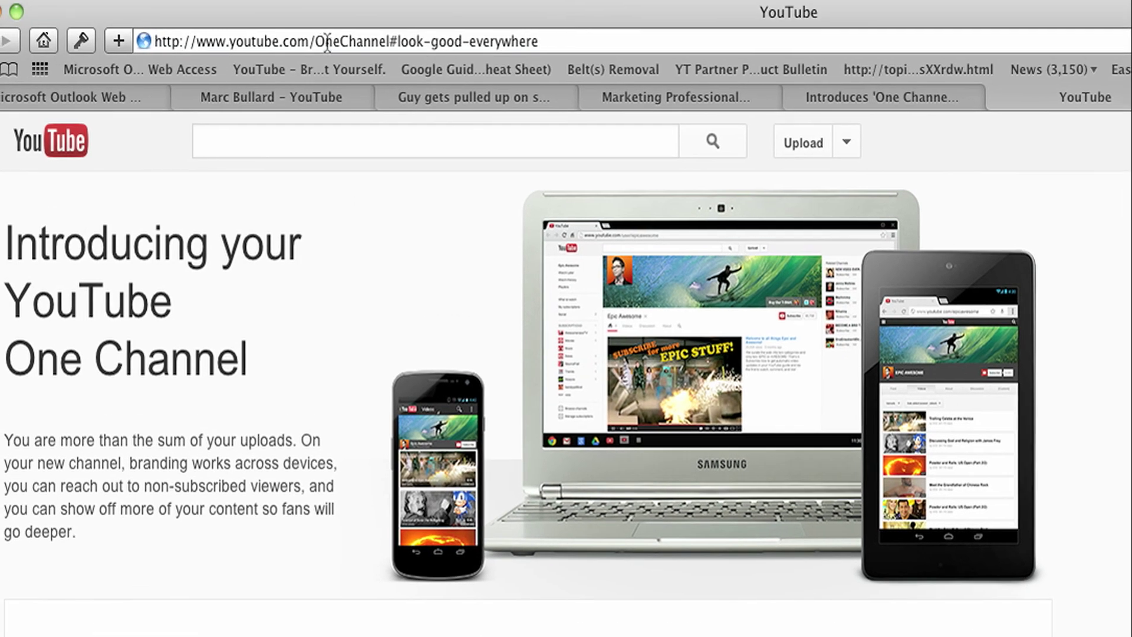
- Remove '#look-good-everywhere' from the address and scroll through the One Channel introduction page
left_click_drag(541, 41, 401, 43)
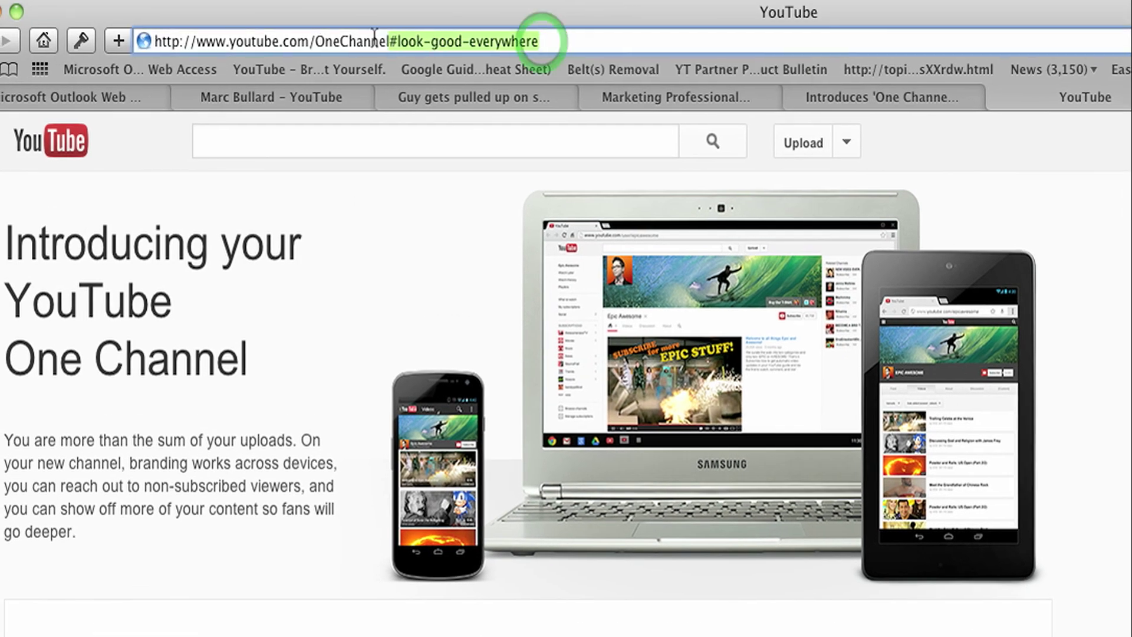
key("BackSpace")
key("BackSpace")
key("Return")
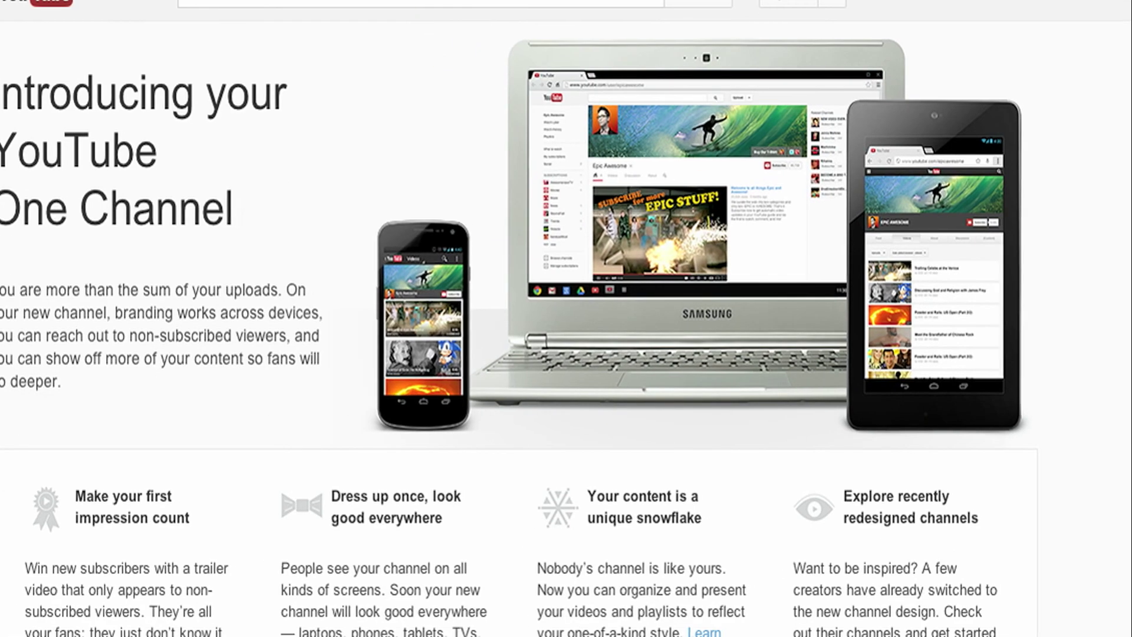
scroll(566, 319, "down", 20)
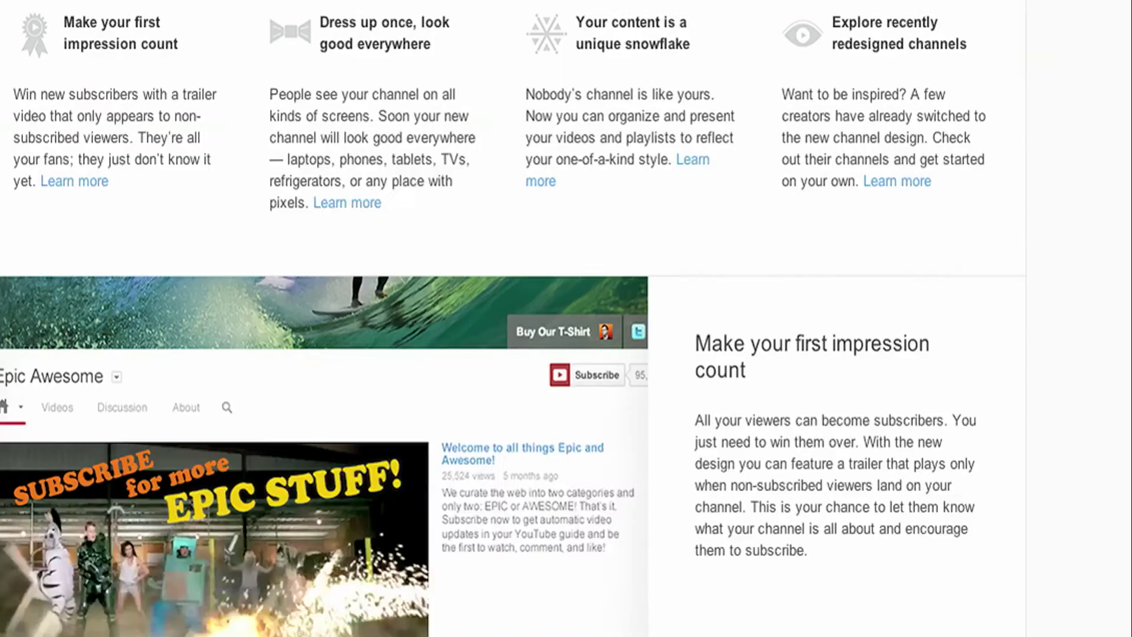
scroll(513, 319, "down", 7)
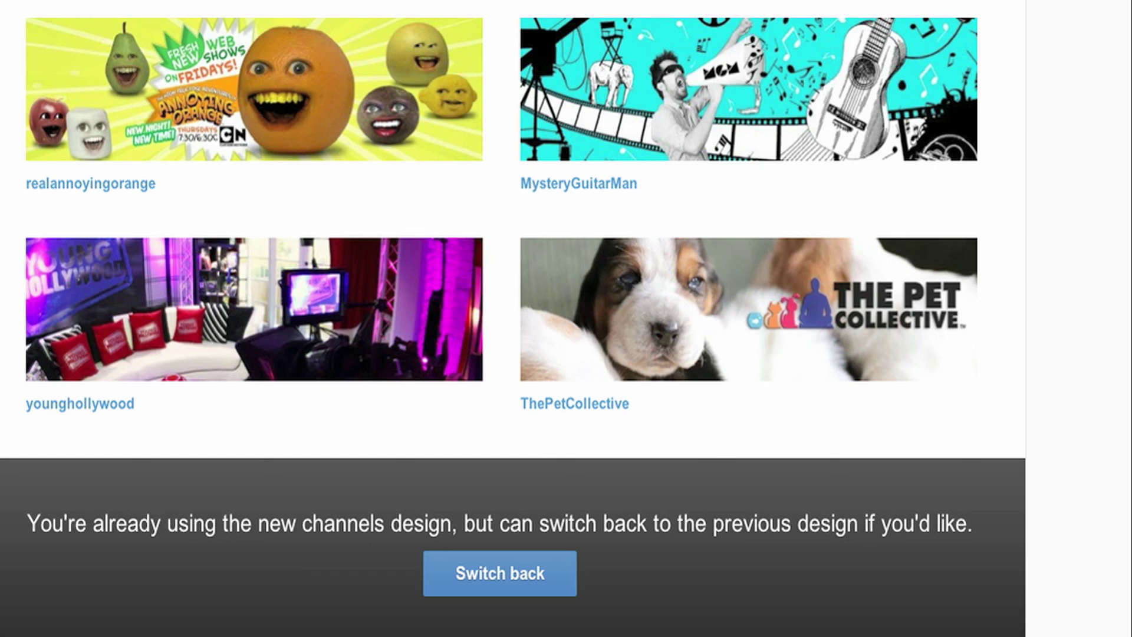
scroll(513, 318, "up", 15)
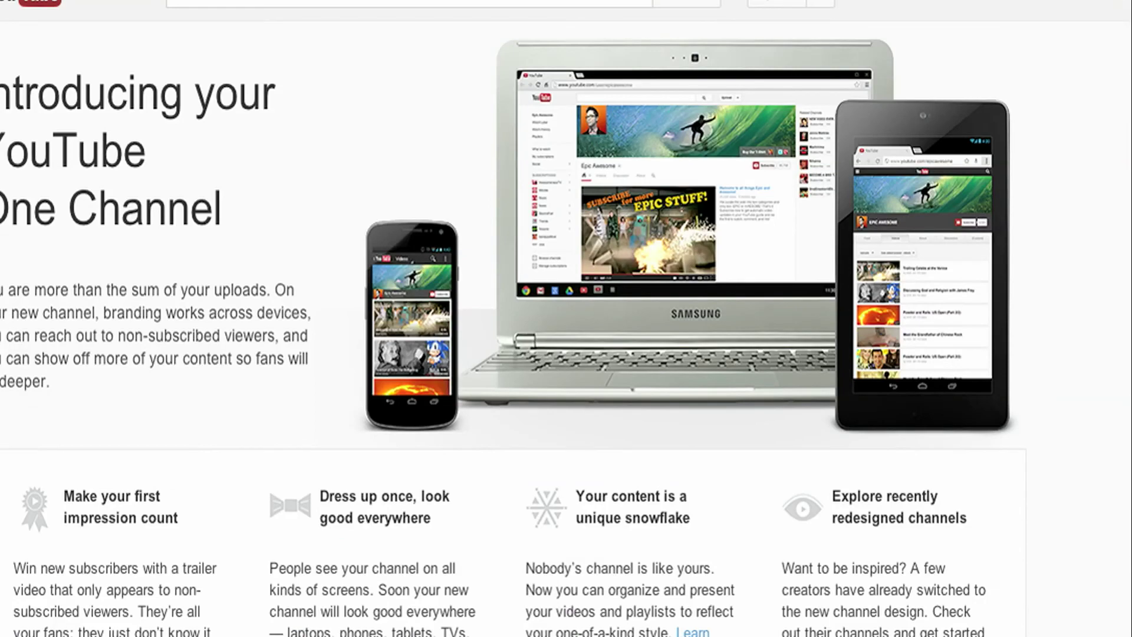